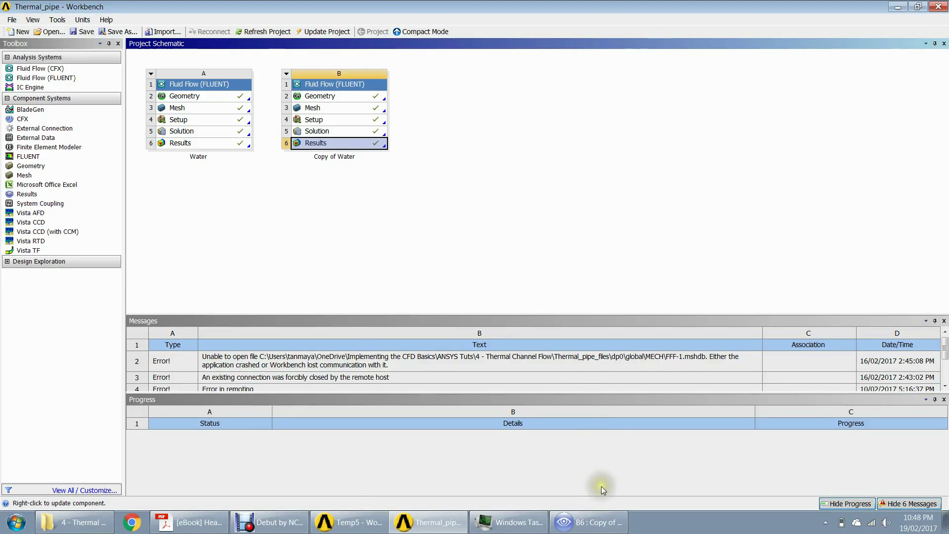
Step: Switch to the CFD-Post results of Copy of Water and insert Contour 1 coloured by Velocity
click(598, 529)
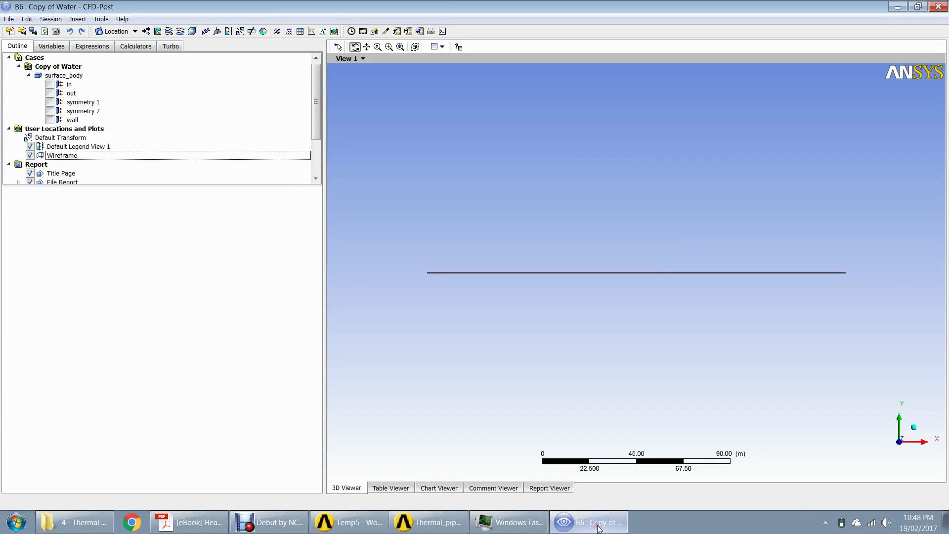
click(158, 31)
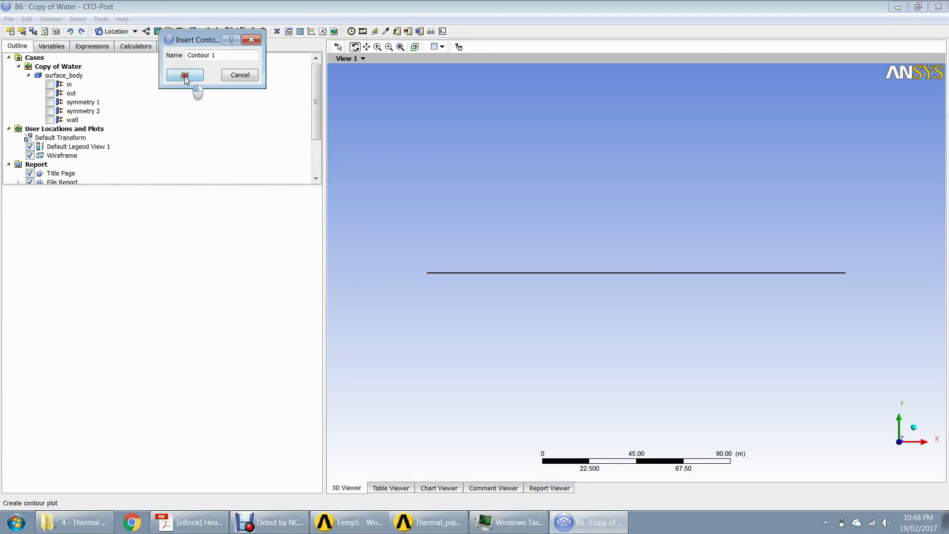
click(183, 75)
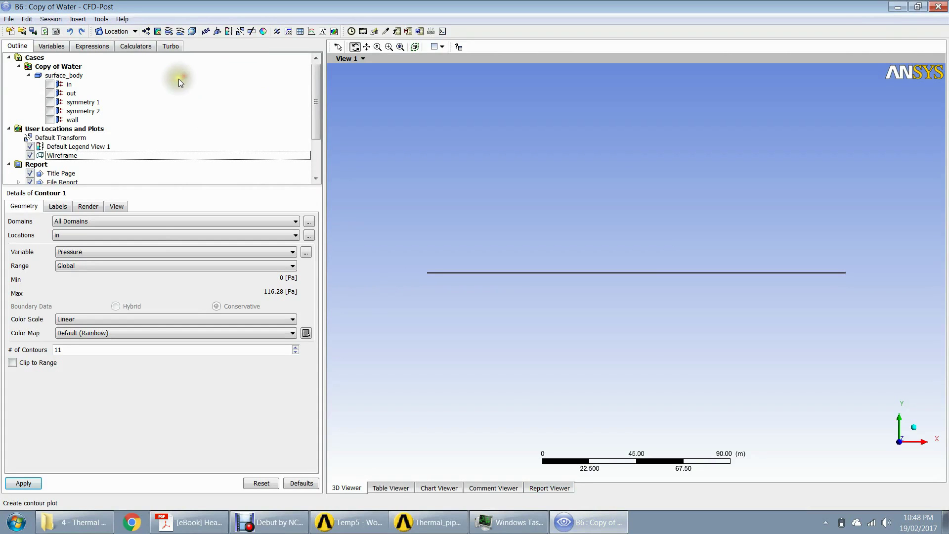
click(126, 251)
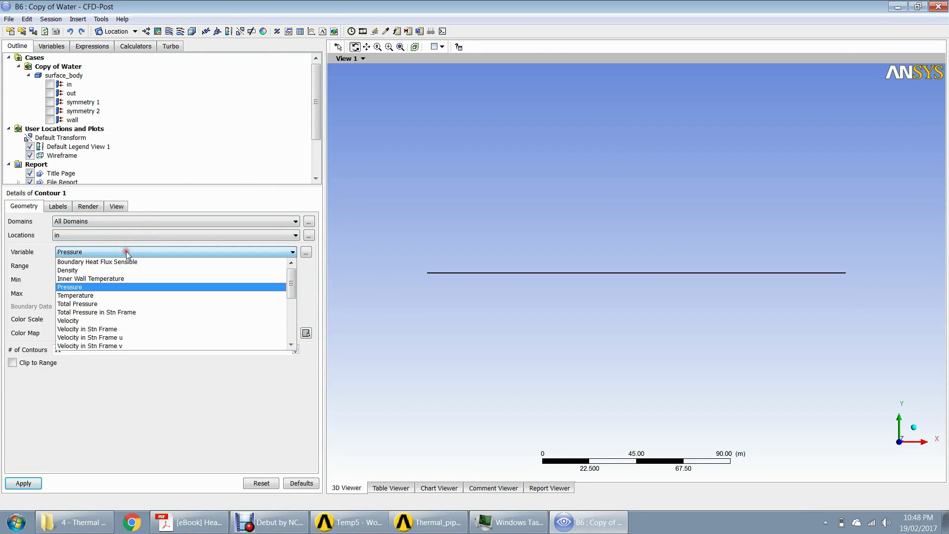
click(124, 320)
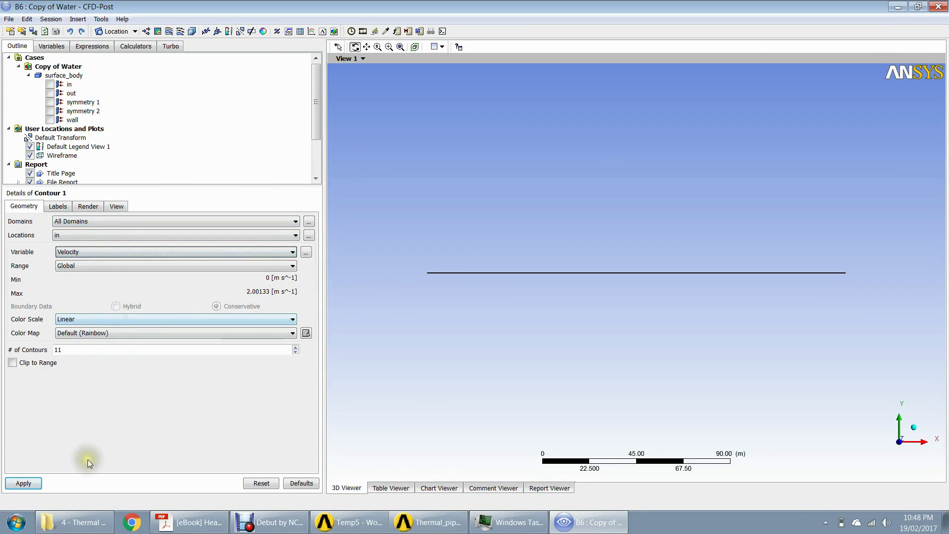
click(35, 485)
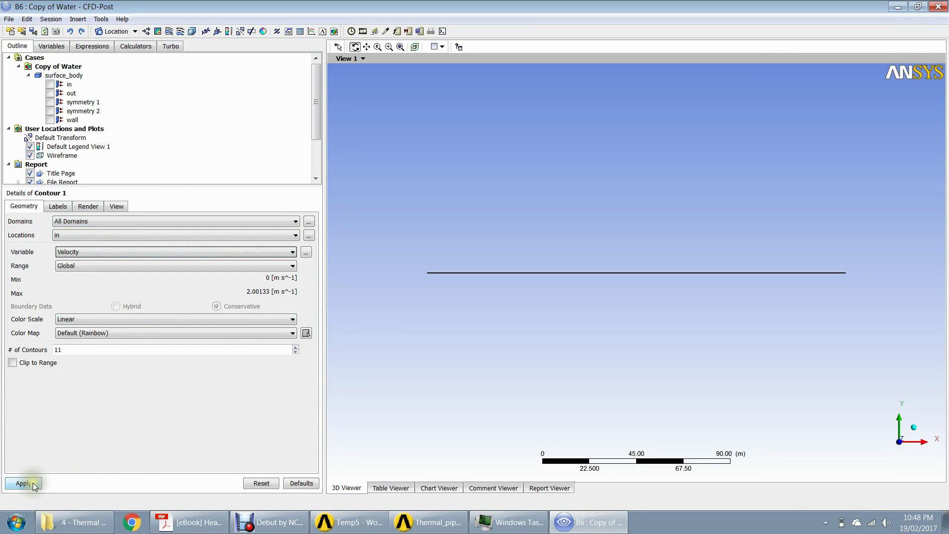
click(34, 485)
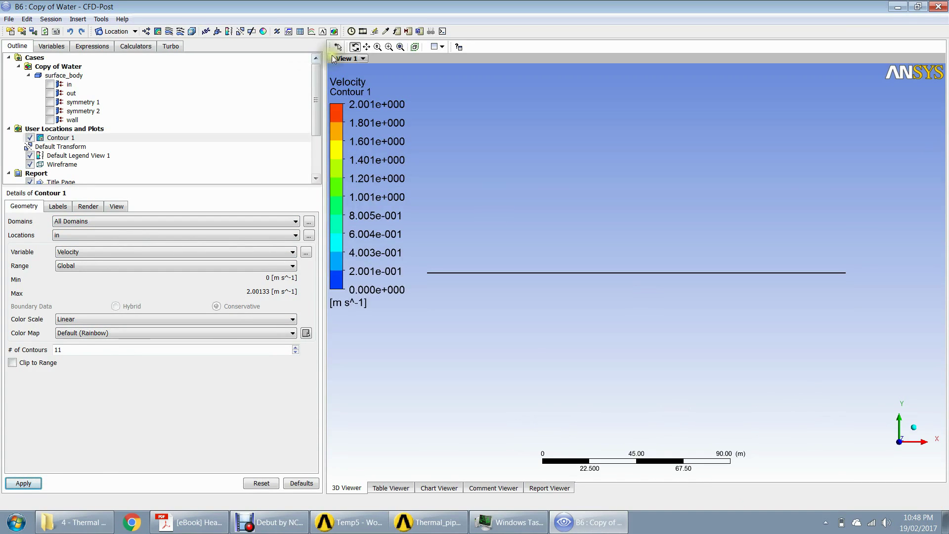
Step: Set the location of the velocity contour to symmetry 1 and apply it
click(389, 47)
drag(419, 257, 490, 300)
click(73, 223)
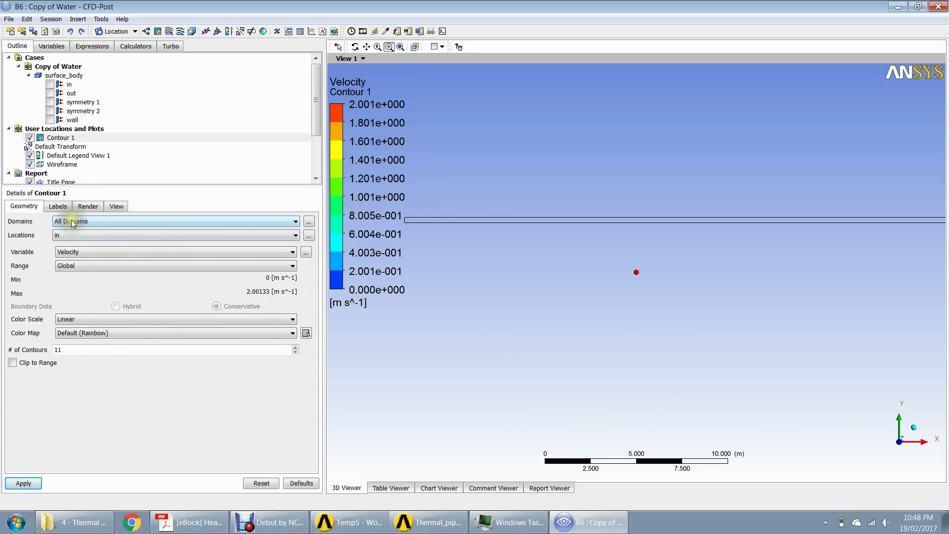
click(73, 237)
click(83, 265)
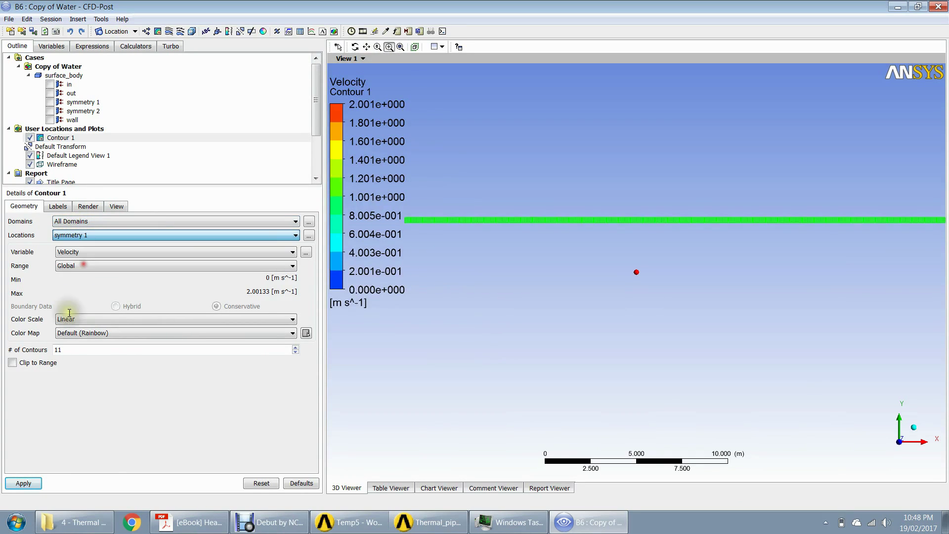
click(23, 483)
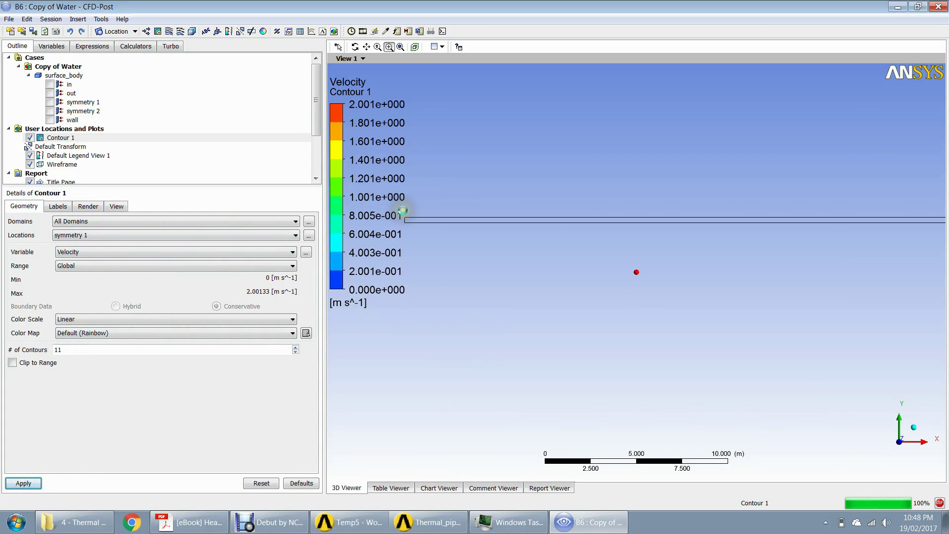
Step: Inspect the velocity contour at the pipe's inlet end, then change the variable of Contour 1 to Temperature and apply it
drag(412, 220, 426, 234)
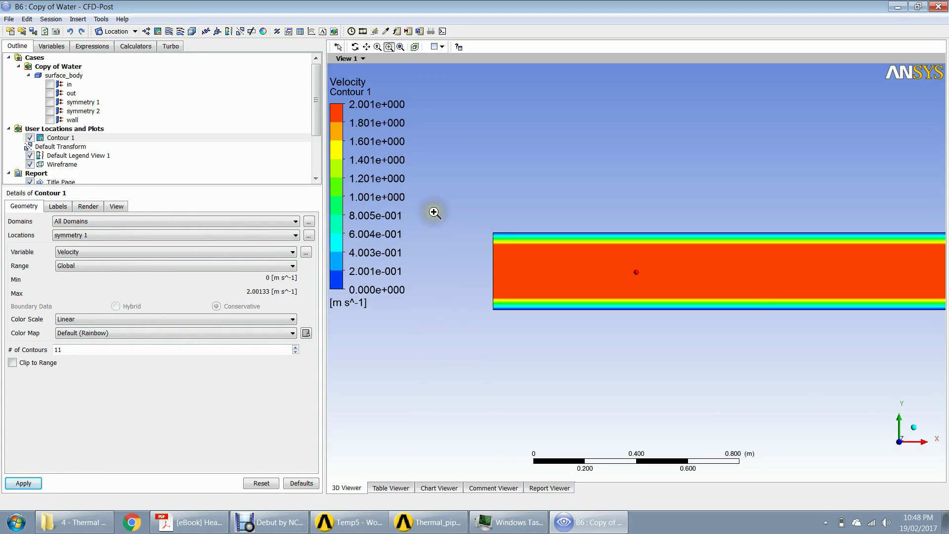
scroll(521, 272, down, 5)
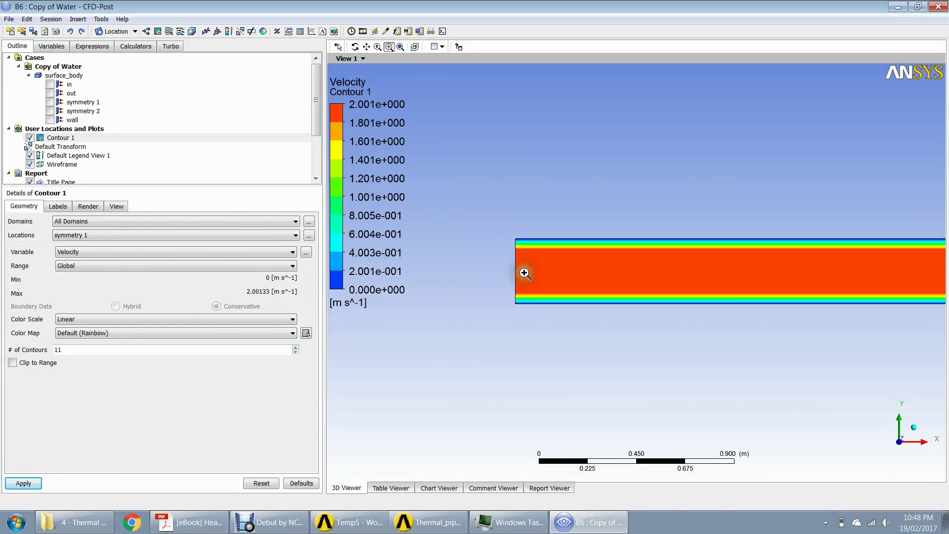
scroll(513, 262, down, 10)
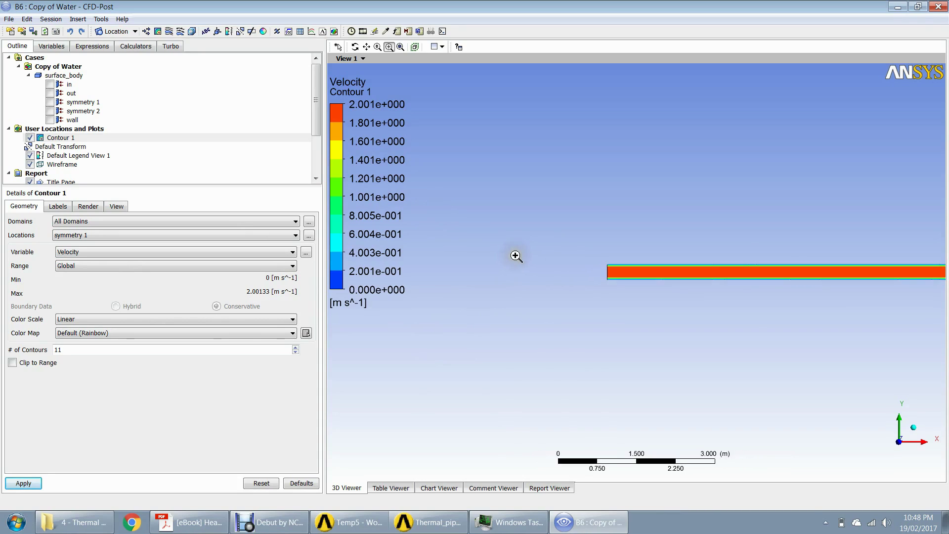
scroll(516, 256, down, 2)
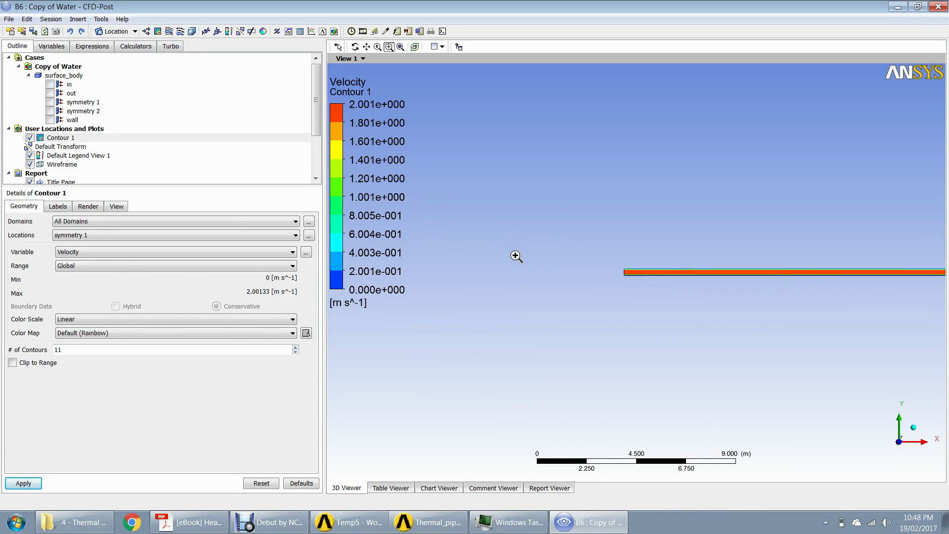
click(564, 255)
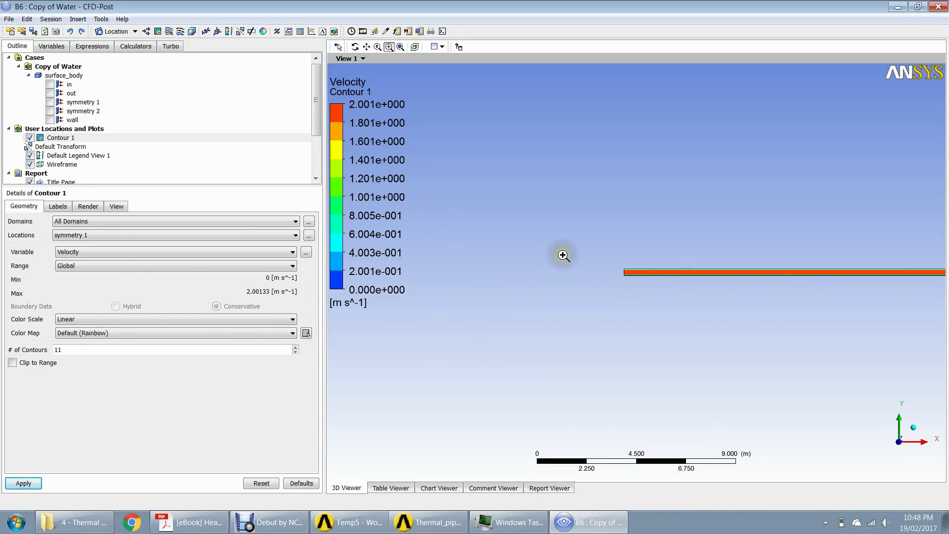
drag(589, 244, 898, 302)
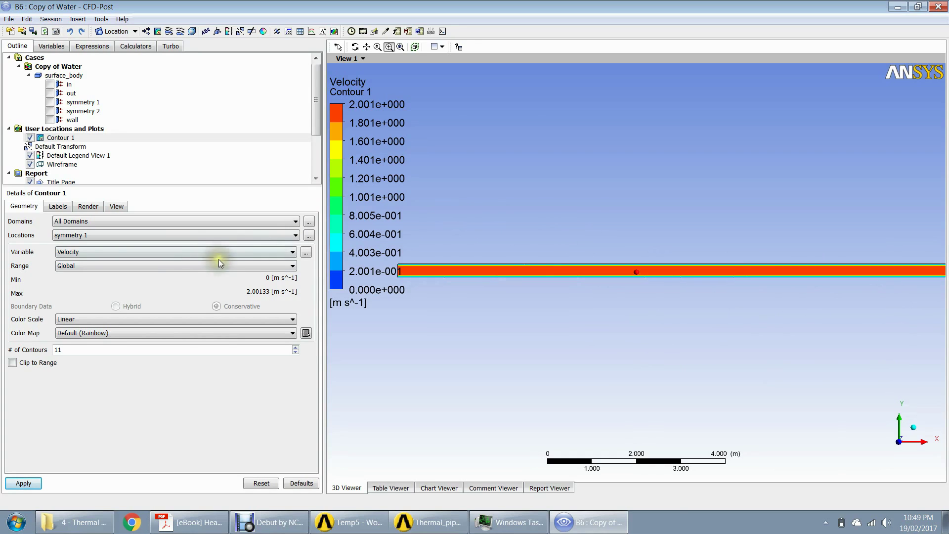
click(176, 252)
click(176, 295)
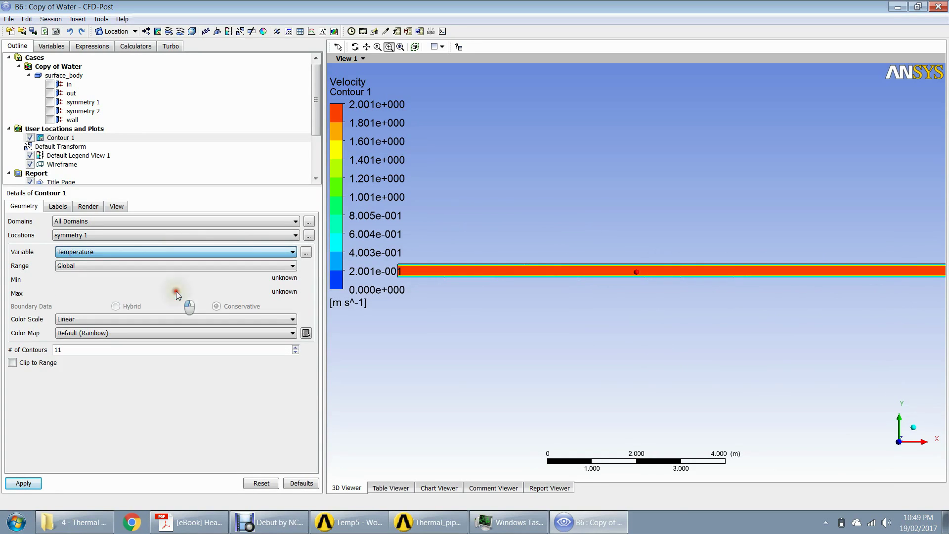
click(23, 483)
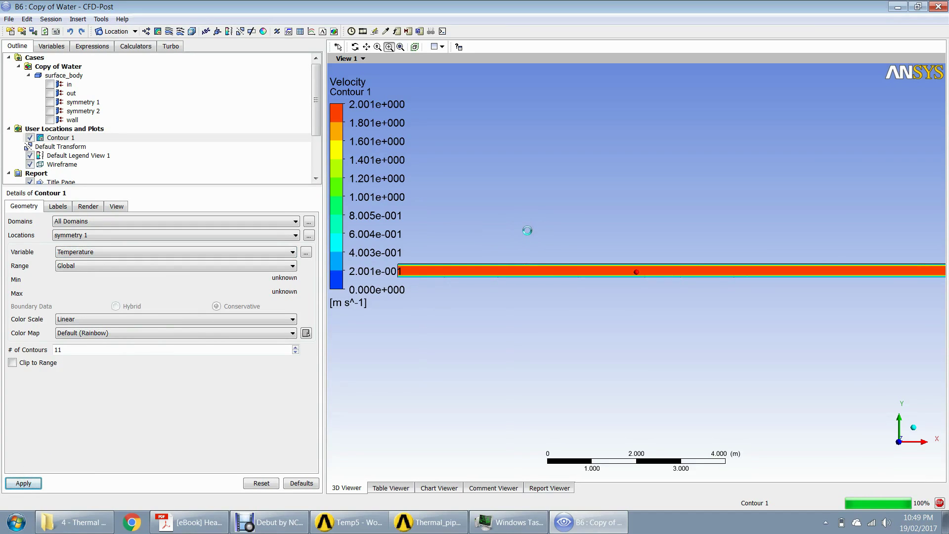
Step: Inspect the temperature contour at both pipe ends and probe the Temperature on the centreline near the outlet
drag(398, 251, 435, 299)
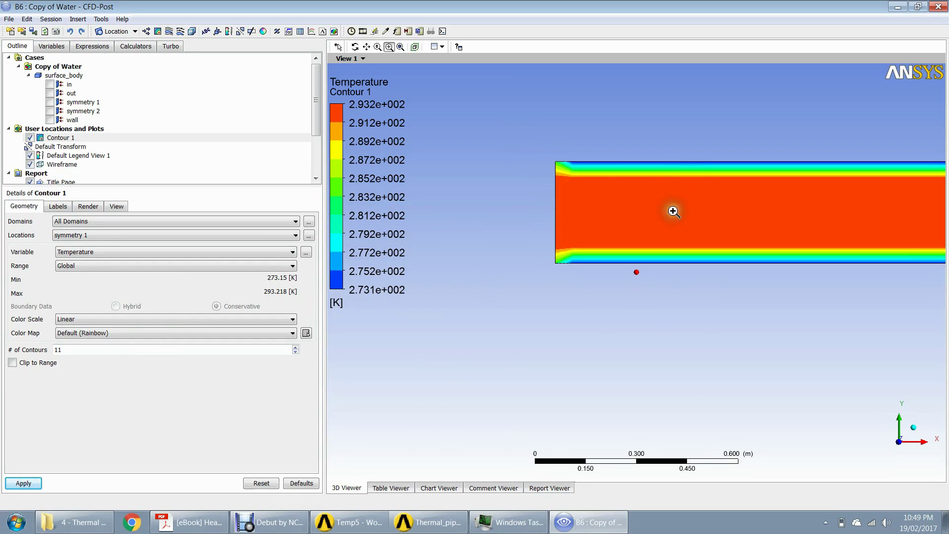
drag(758, 237, 719, 252)
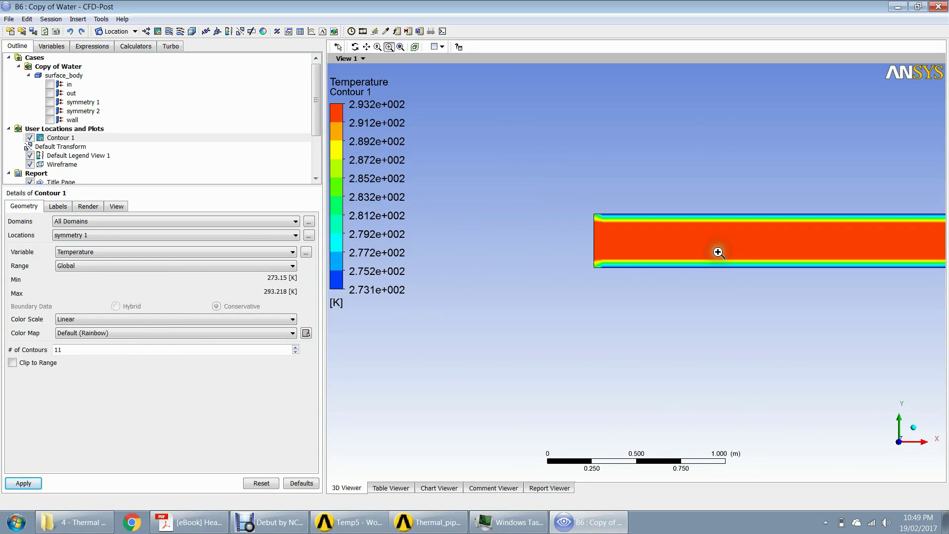
click(403, 47)
drag(896, 244, 924, 302)
drag(642, 209, 715, 301)
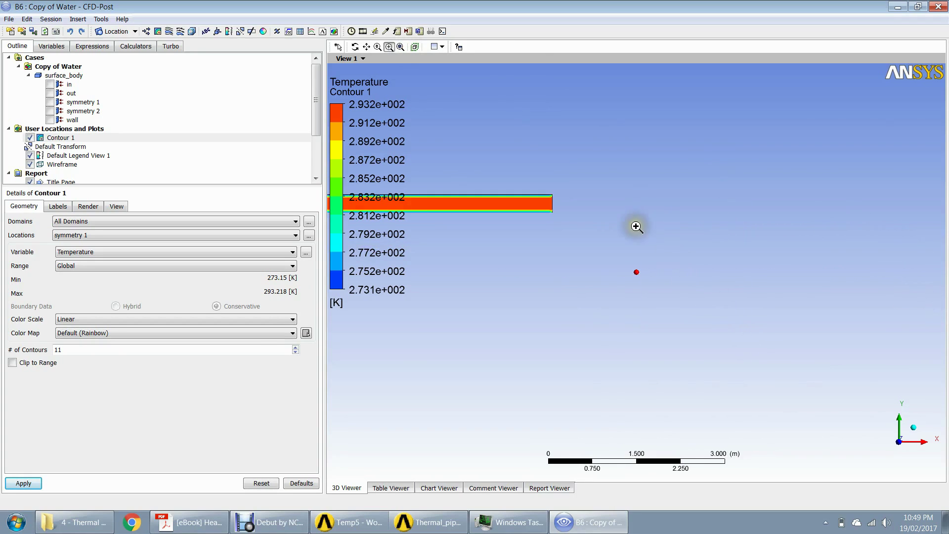
drag(524, 165, 687, 327)
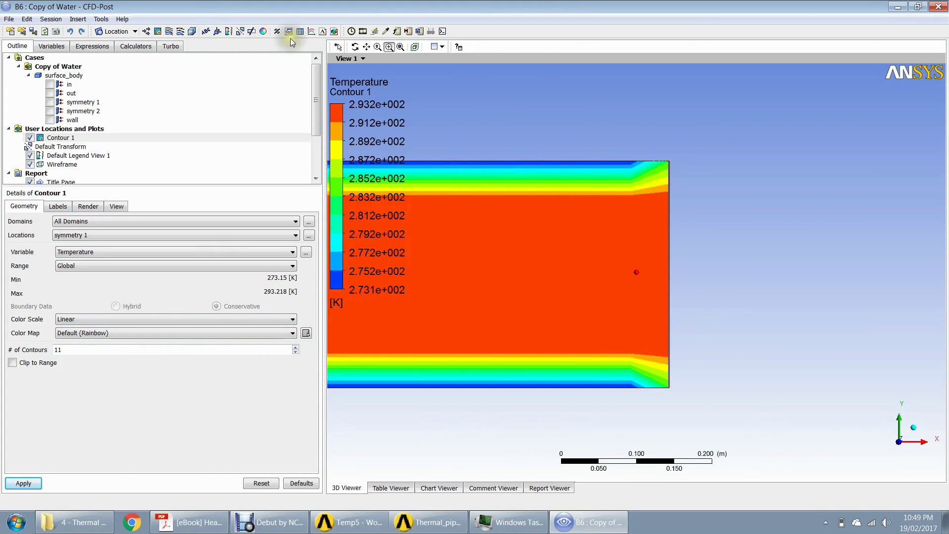
click(386, 31)
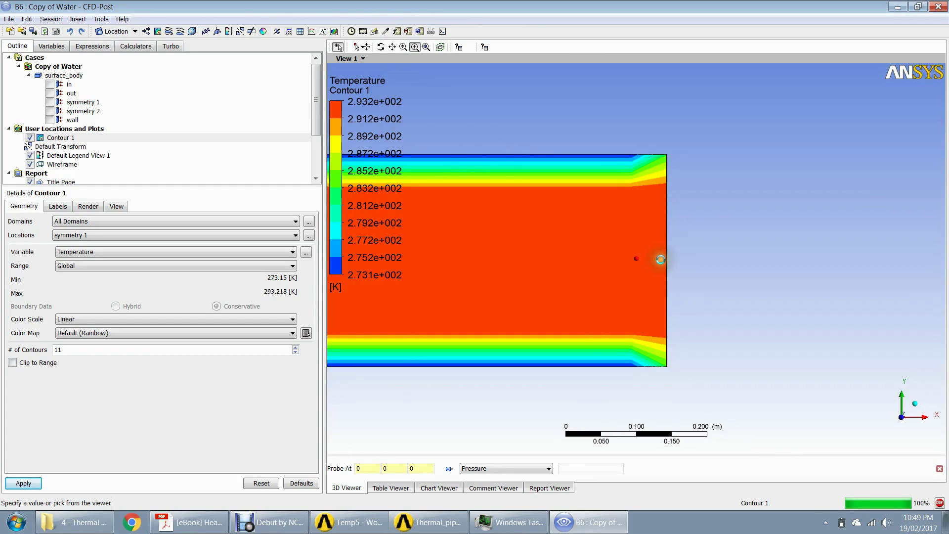
click(660, 260)
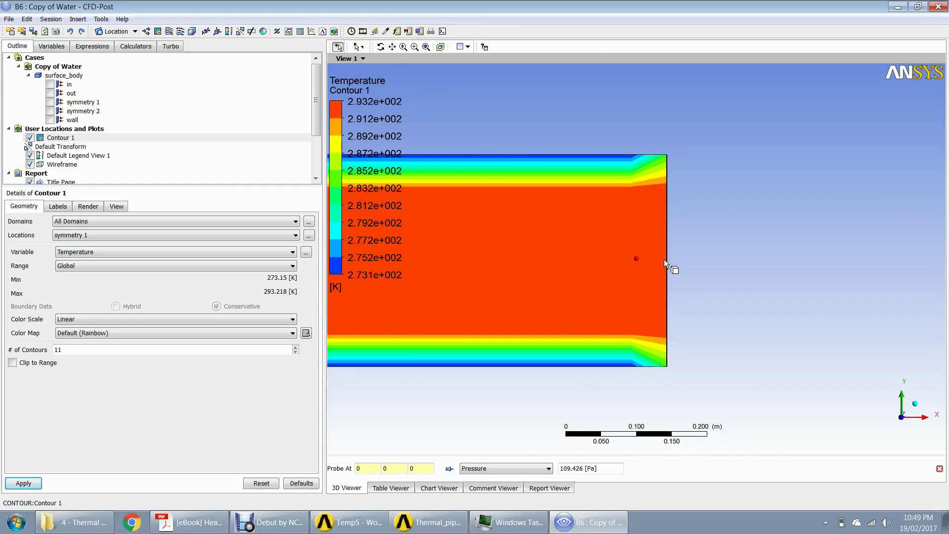
click(663, 259)
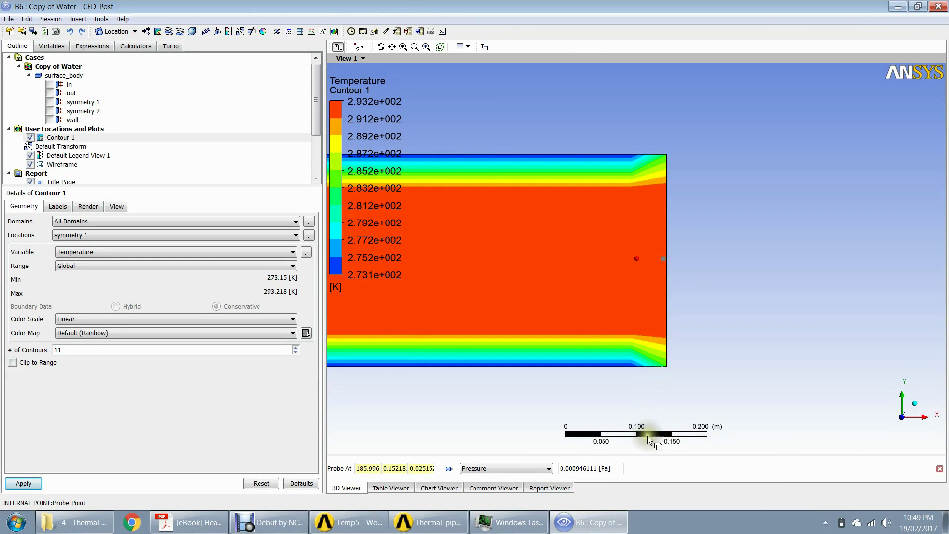
click(492, 468)
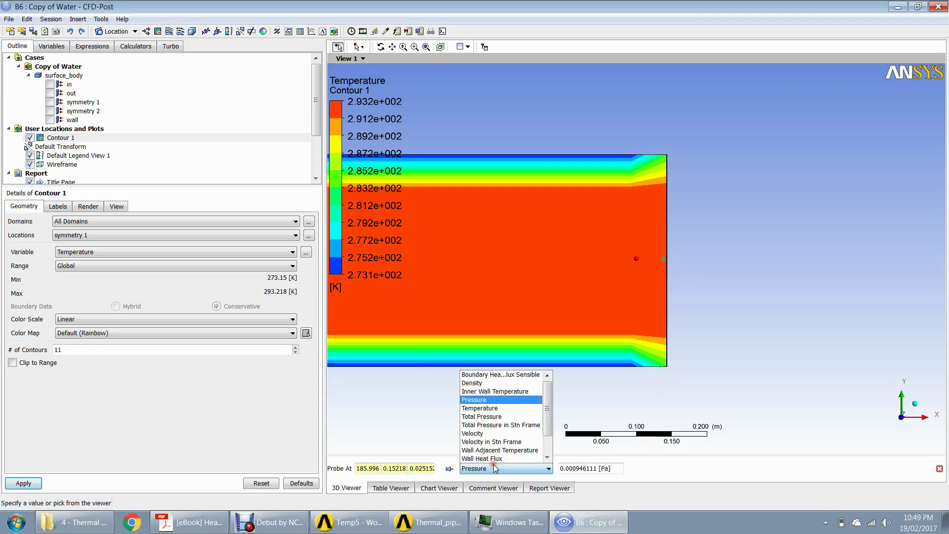
click(494, 409)
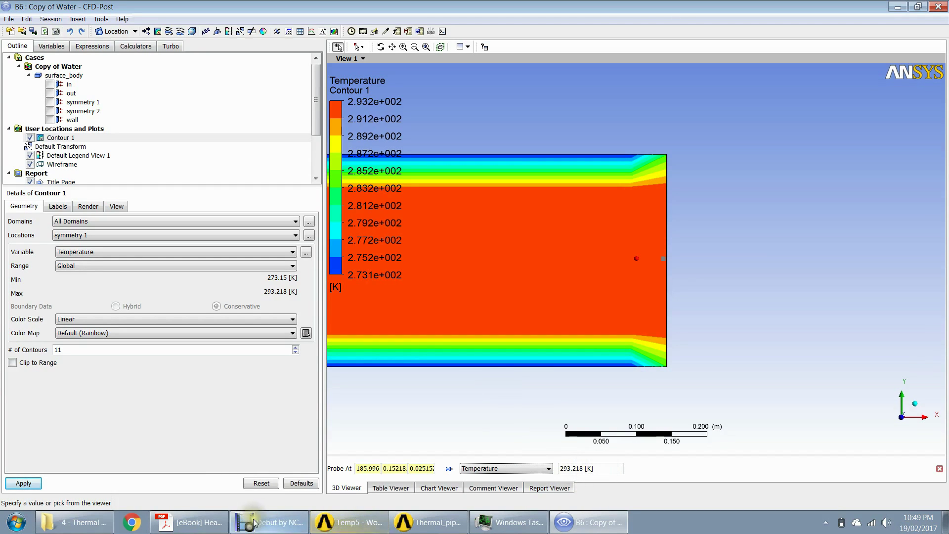
Step: Switch to the heat transfer textbook in Acrobat and review Example 8–3, including its exit temperature calculation and problem statement
click(214, 527)
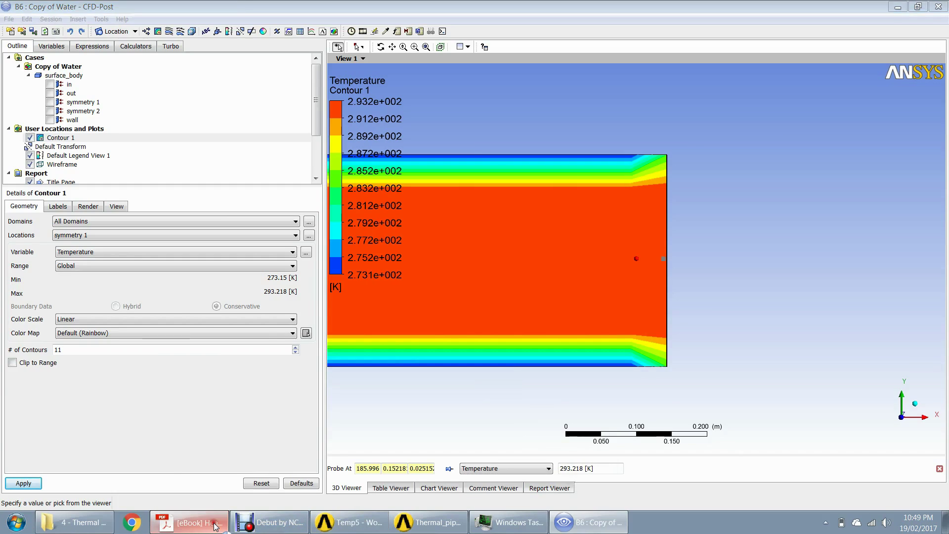
click(593, 525)
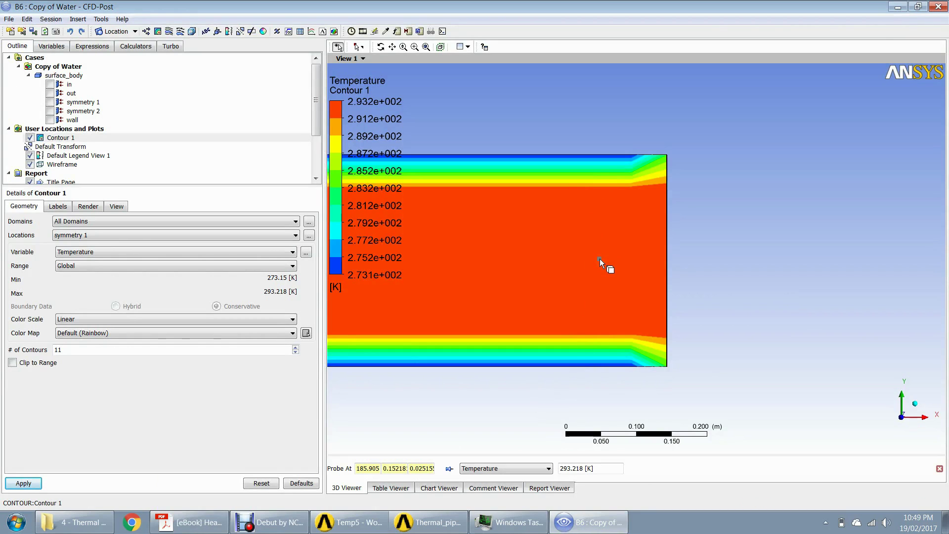
click(592, 523)
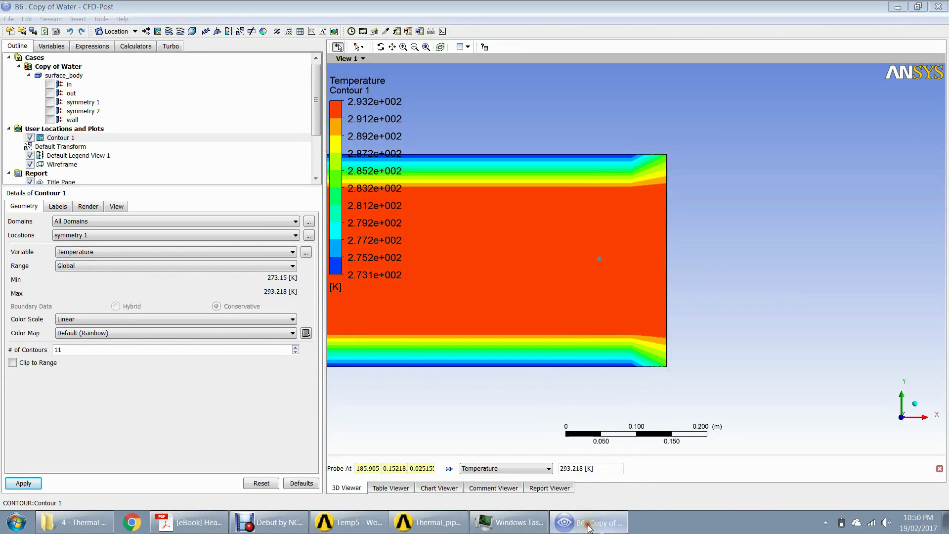
scroll(552, 349, down, 15)
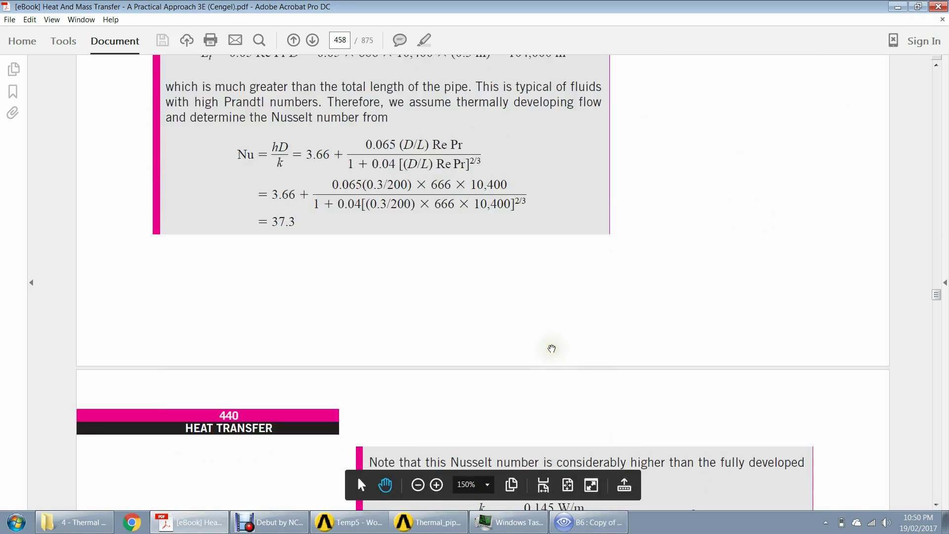
scroll(552, 349, down, 5)
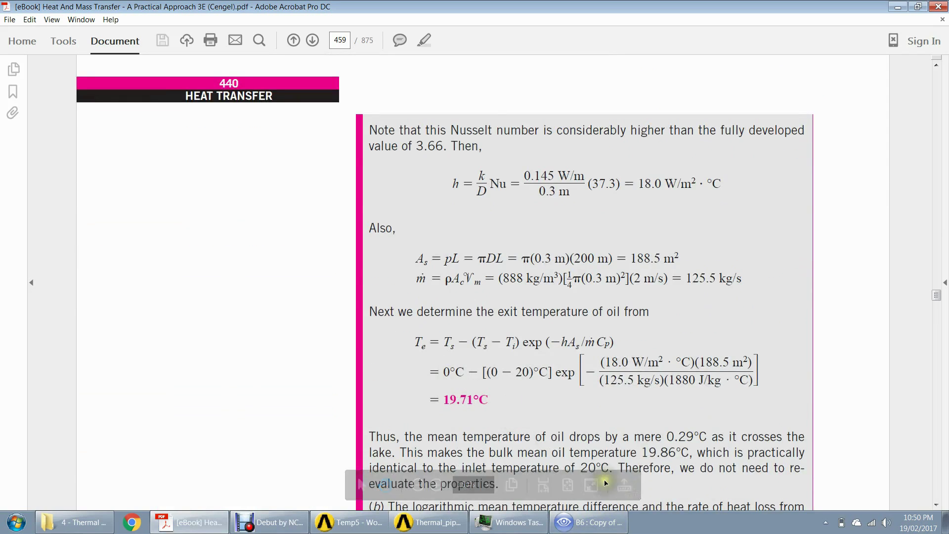
drag(659, 463, 662, 360)
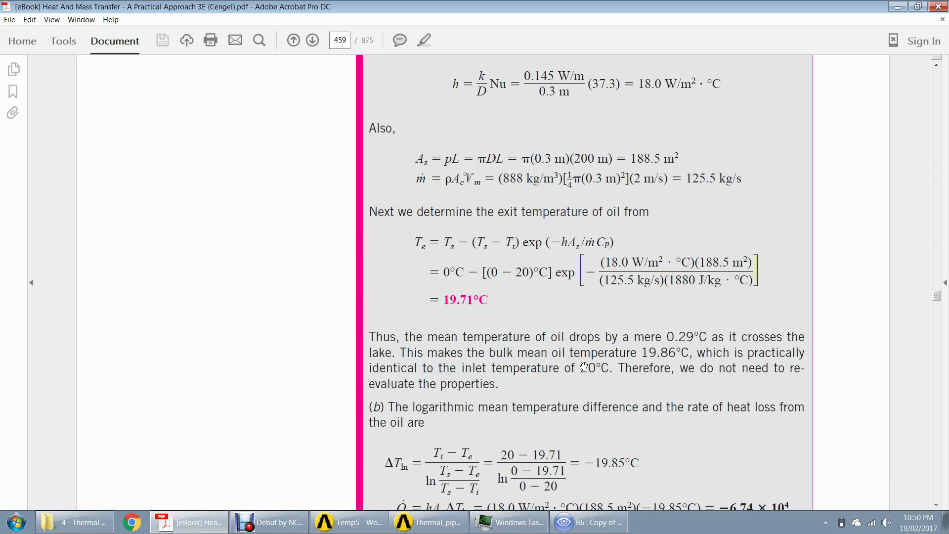
scroll(584, 367, down, 5)
scroll(584, 366, up, 20)
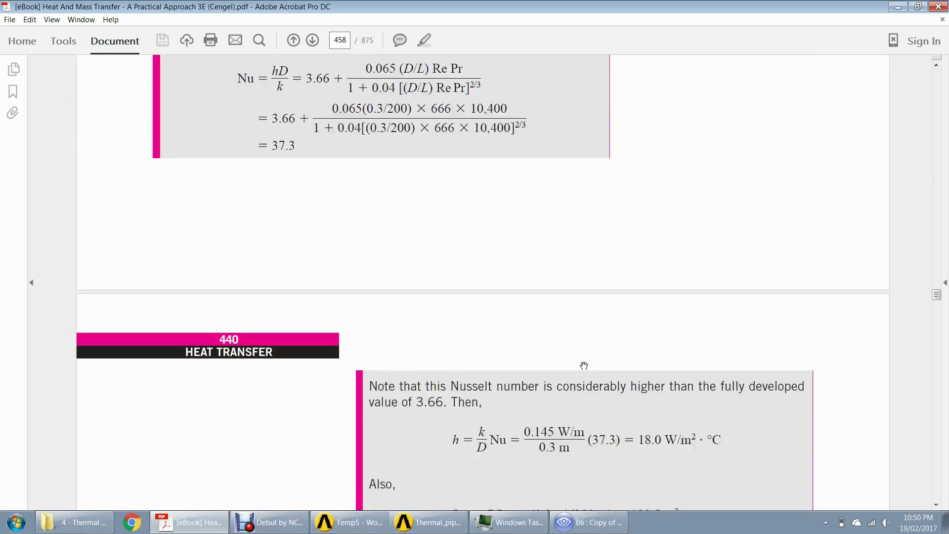
scroll(584, 366, up, 9)
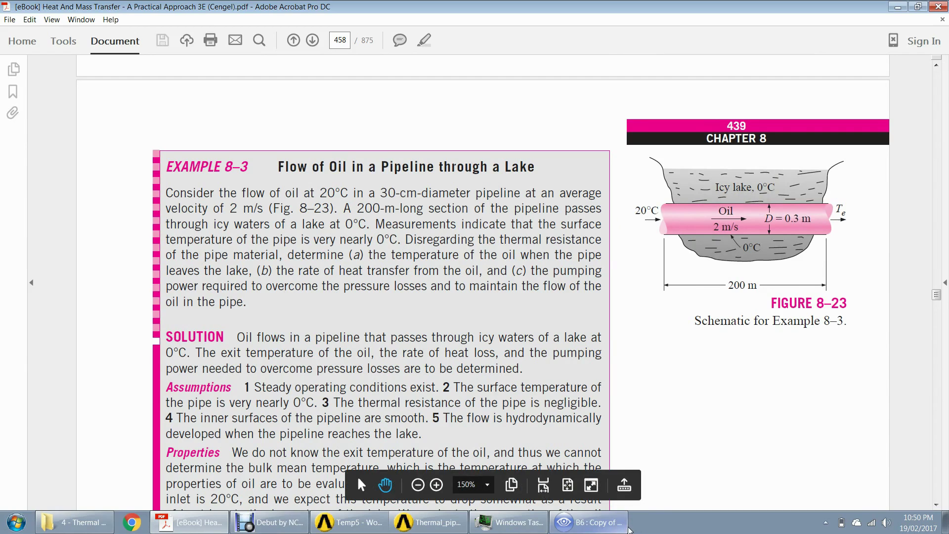
Step: Switch back to CFD-Post and hide the temperature plot Contour 1
click(624, 525)
scroll(509, 406, down, 4)
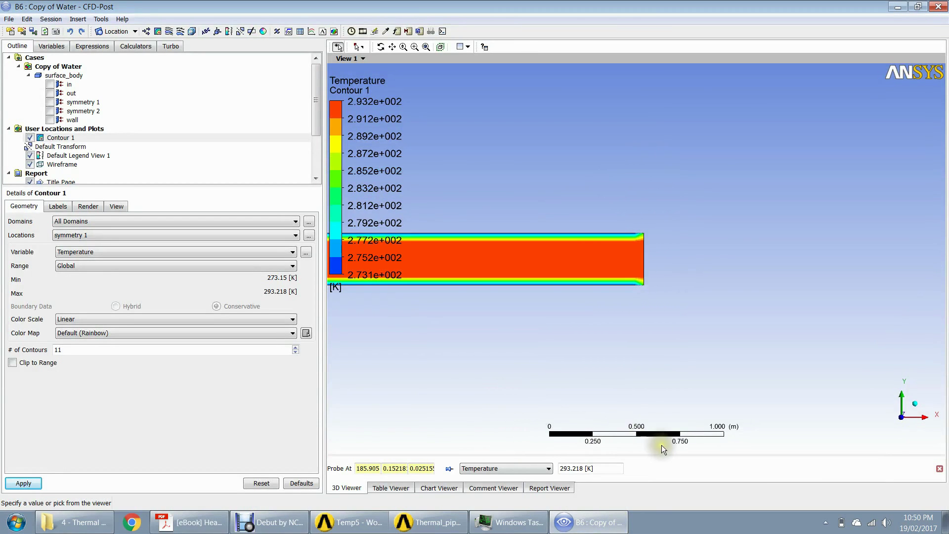
scroll(572, 324, down, 1)
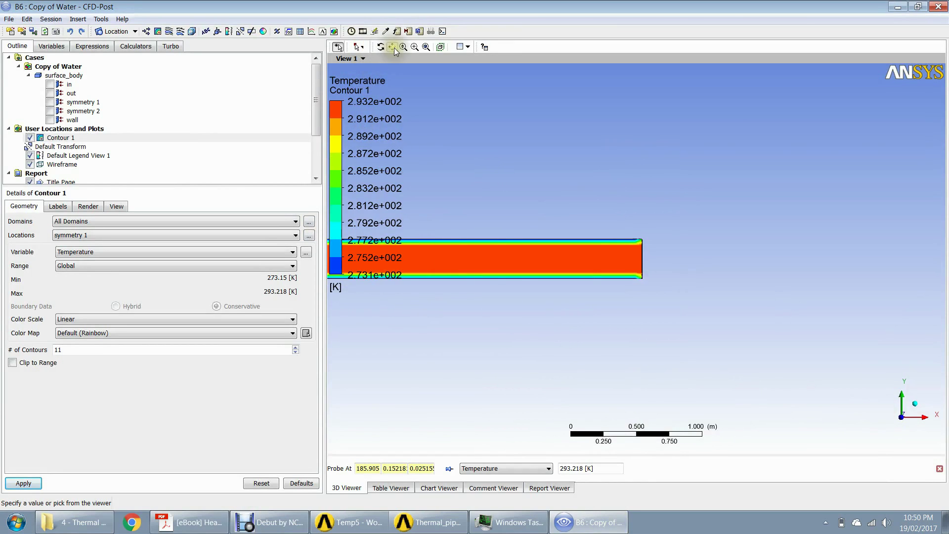
click(425, 48)
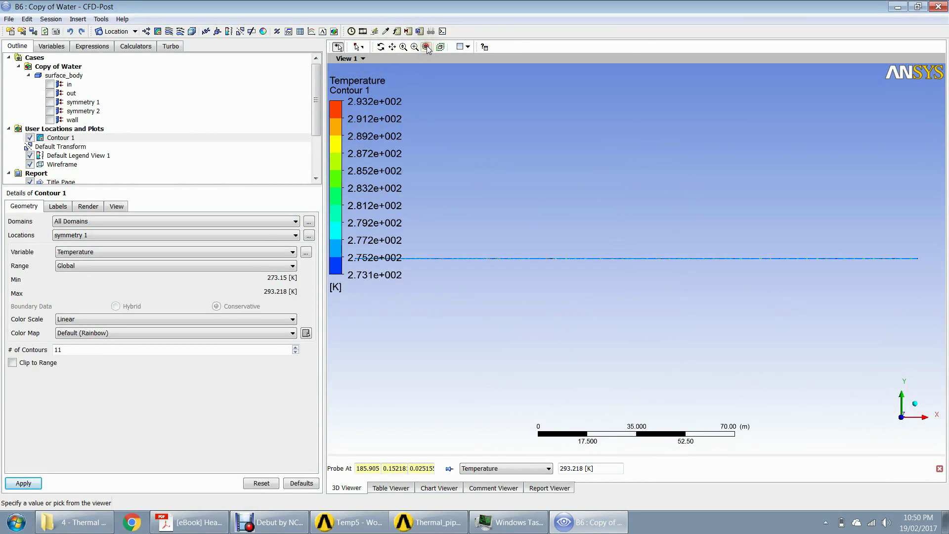
click(30, 137)
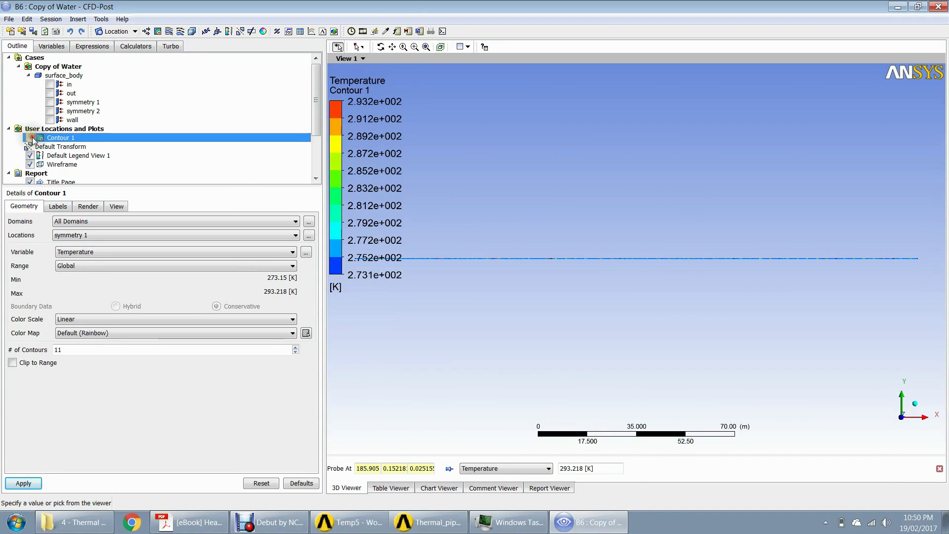
Step: Insert a new line location, keeping the default name Line 1
click(116, 31)
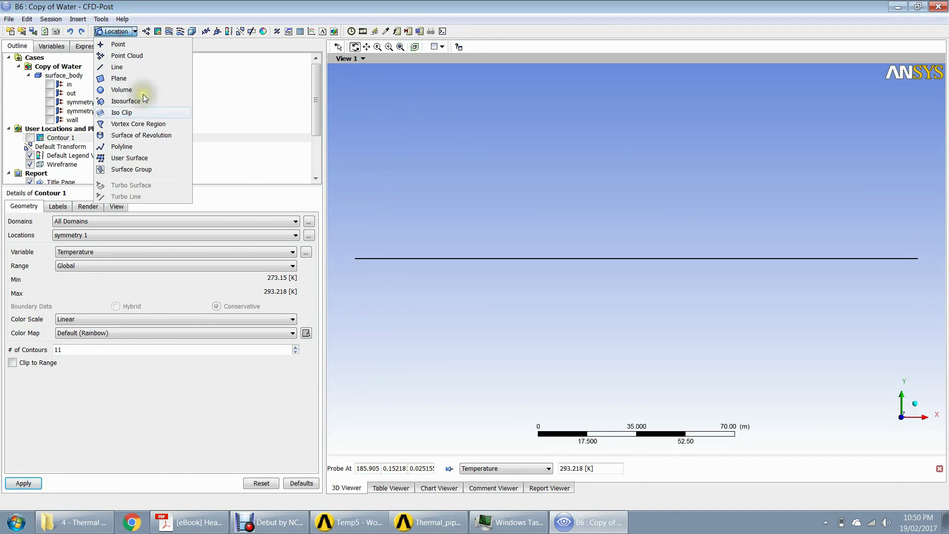
click(138, 69)
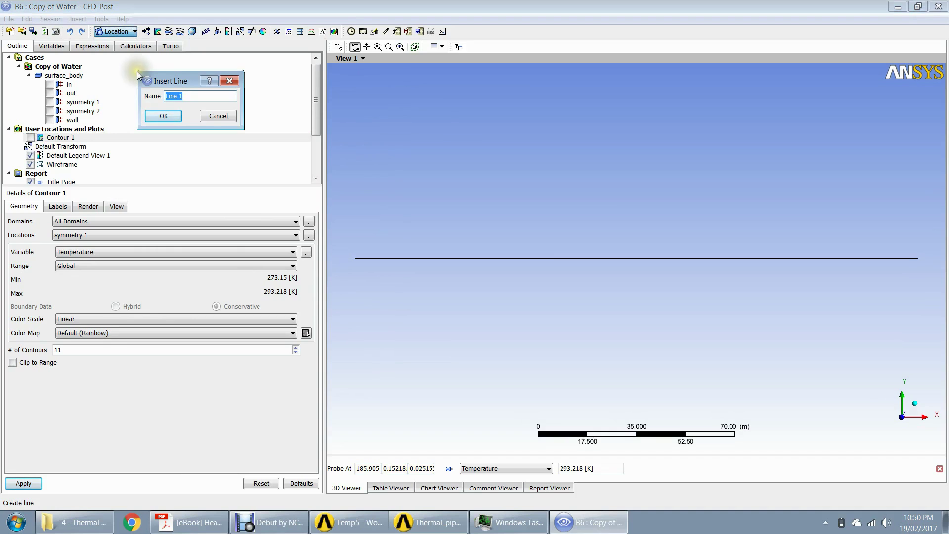
click(174, 118)
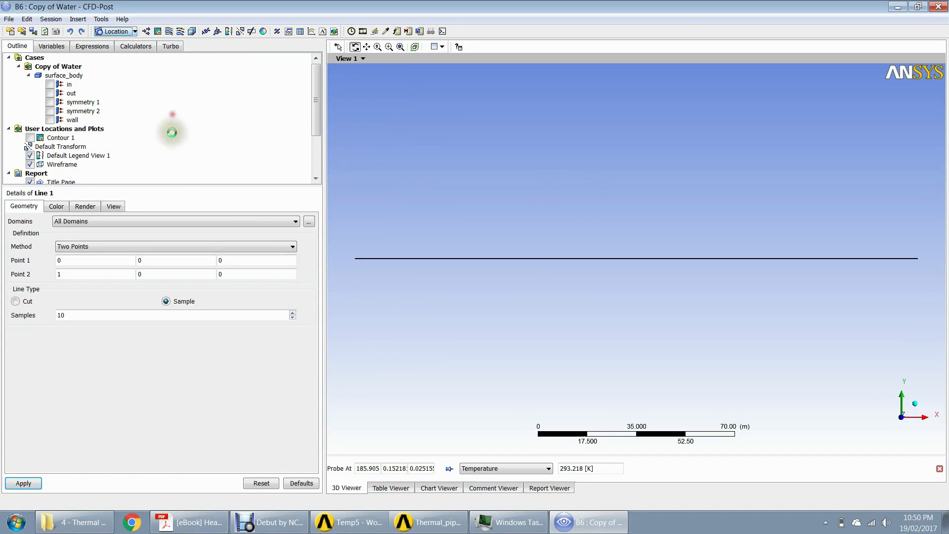
Step: Define Line 1 by two points, Point 1 at (200, 0, 0) and Point 2 at (200, 0.3, 0), and apply it
click(84, 260)
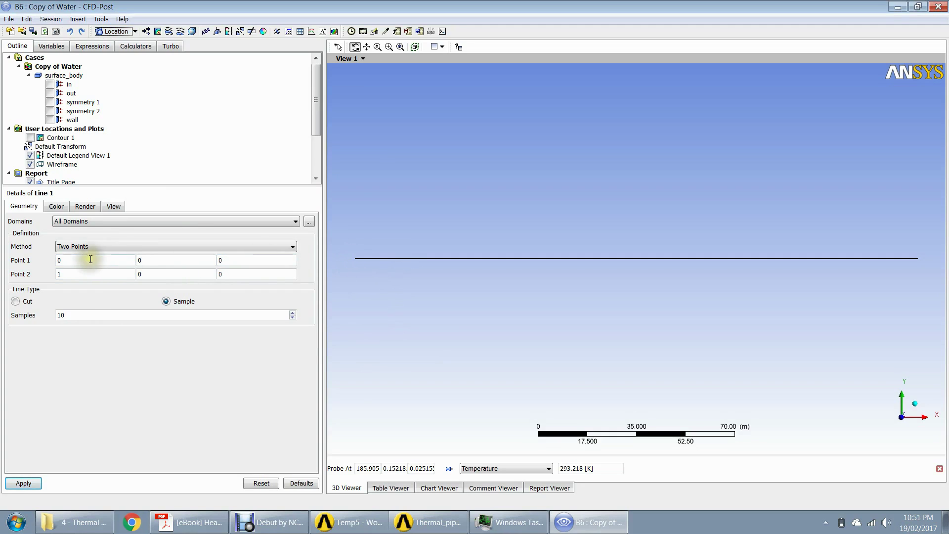
click(64, 260)
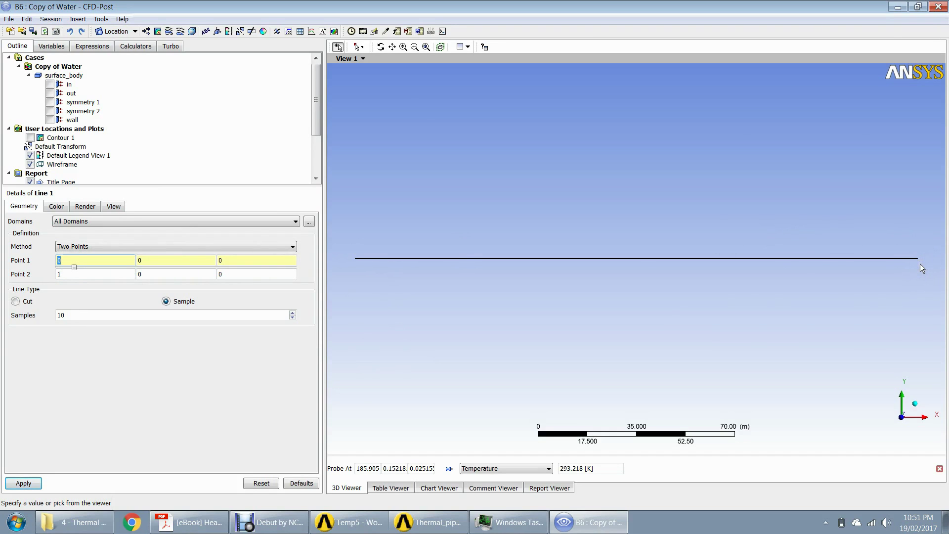
text(200)
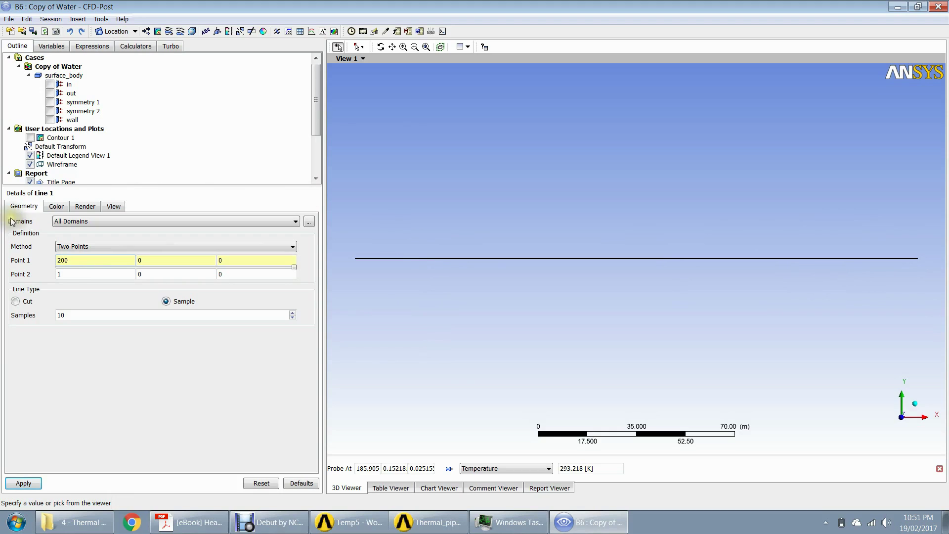
click(54, 276)
text(200)
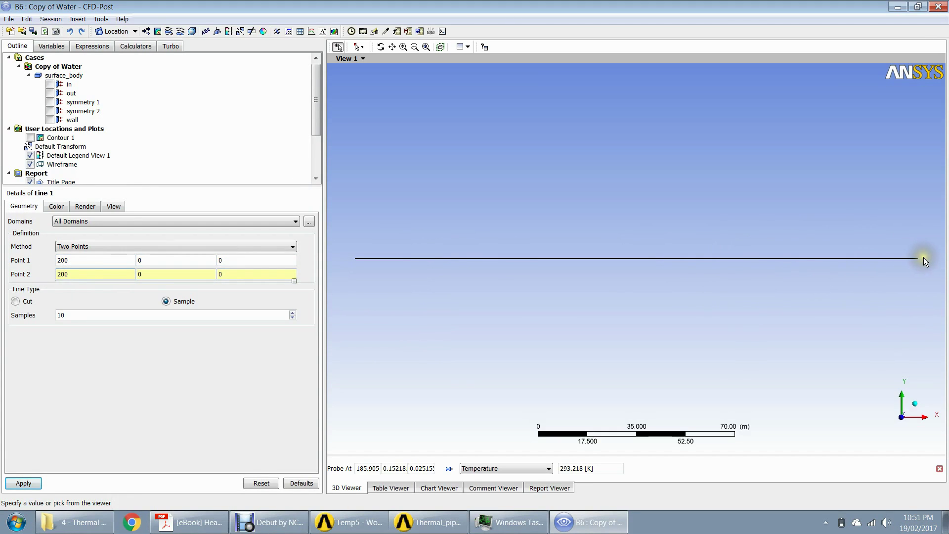
click(924, 261)
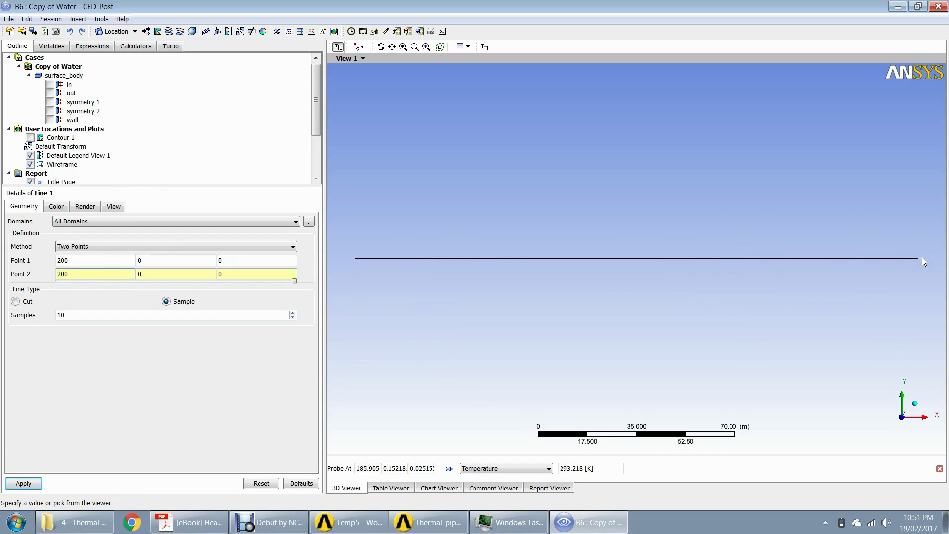
click(143, 273)
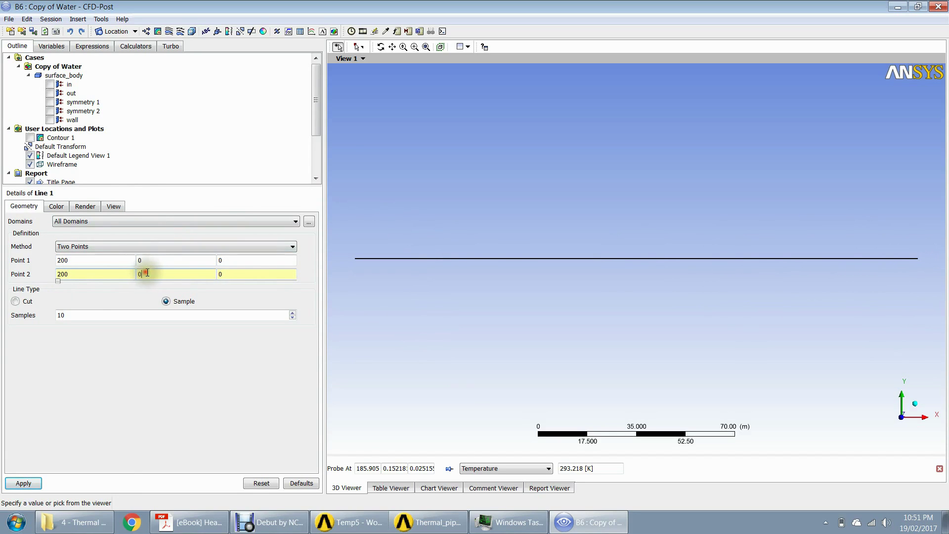
text(.3)
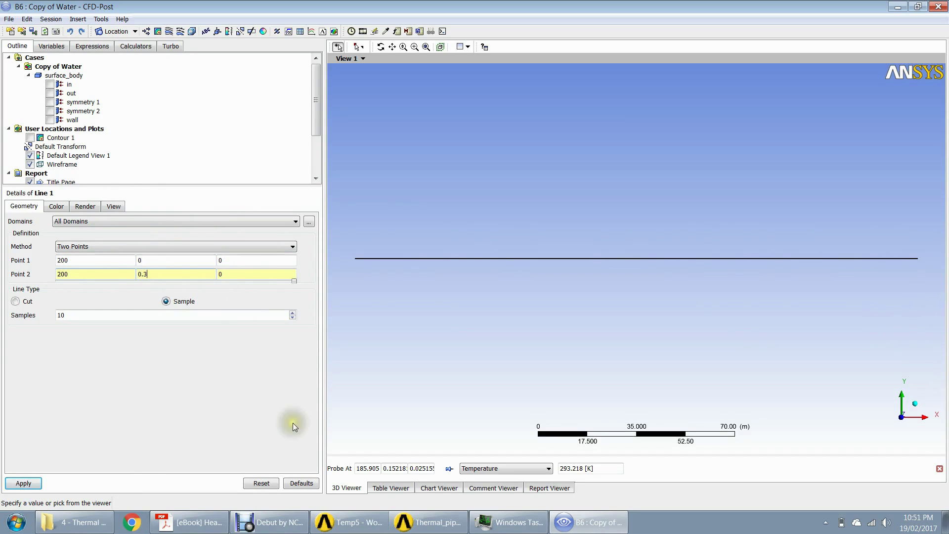
click(24, 484)
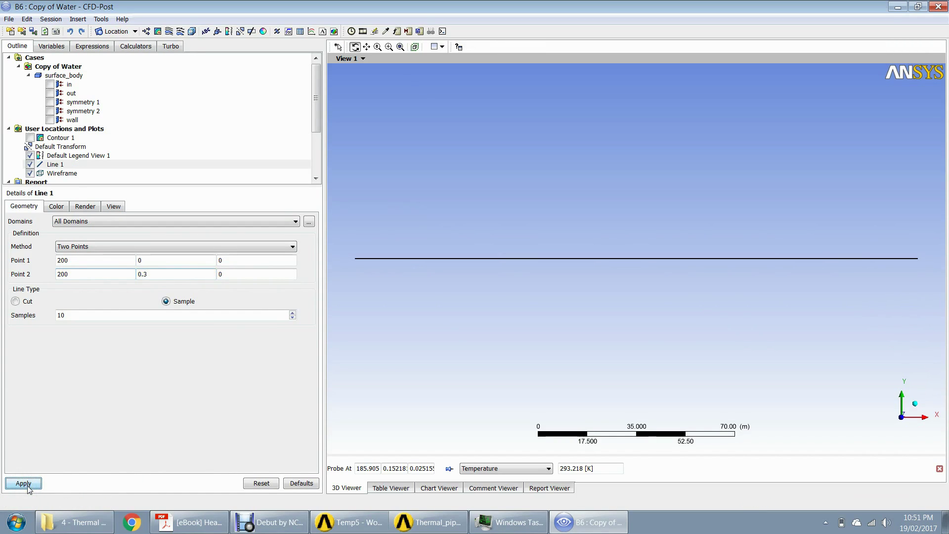
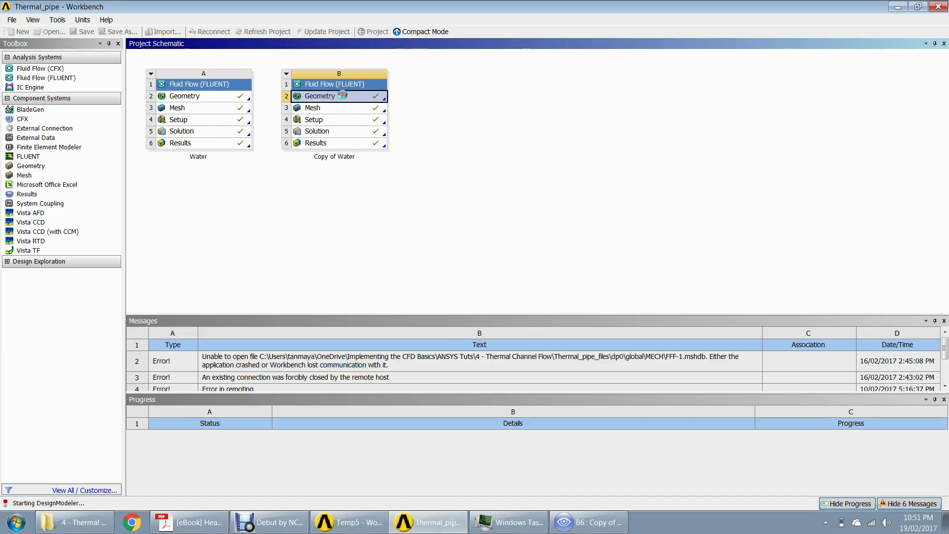
Step: In DesignModeler, view the pipe geometry face-on to the XY plane and open Sketch1 under XYPlane in sketching mode
click(590, 522)
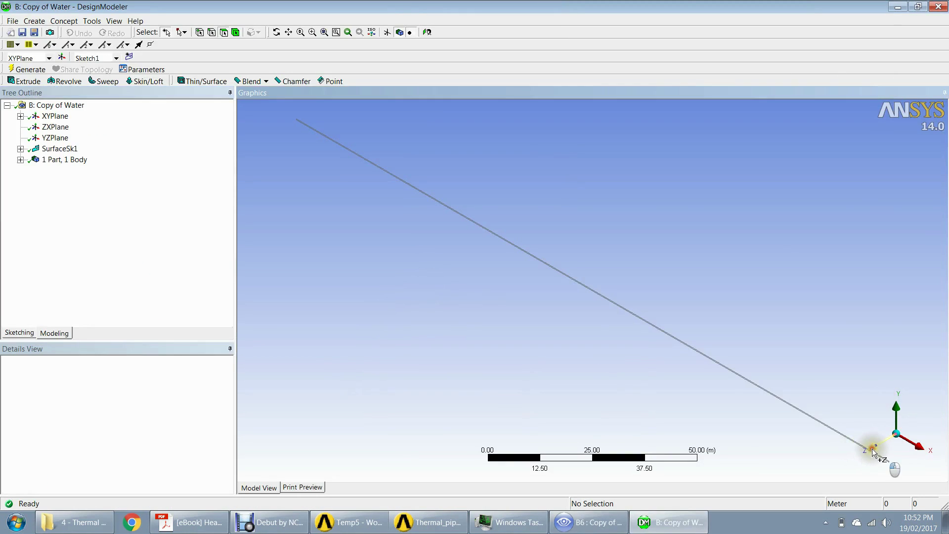
click(871, 450)
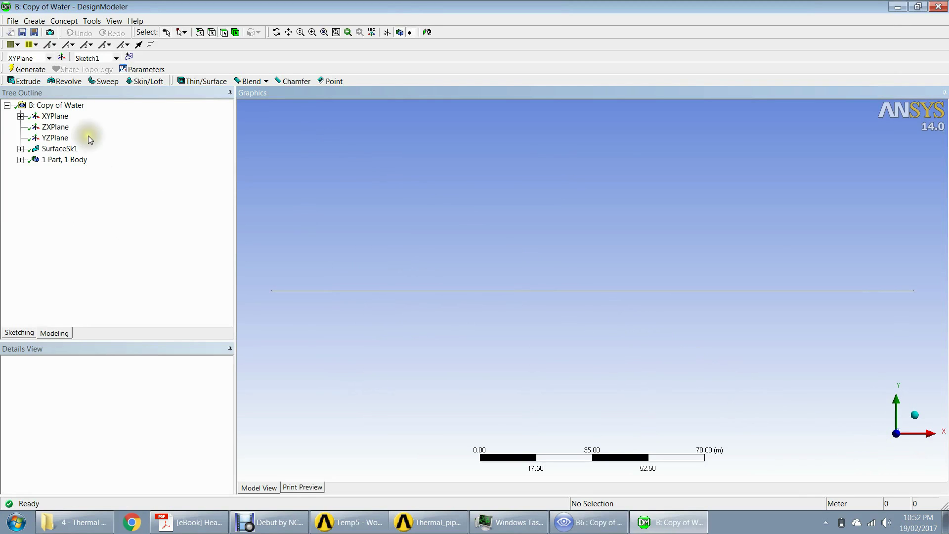
click(22, 106)
click(20, 116)
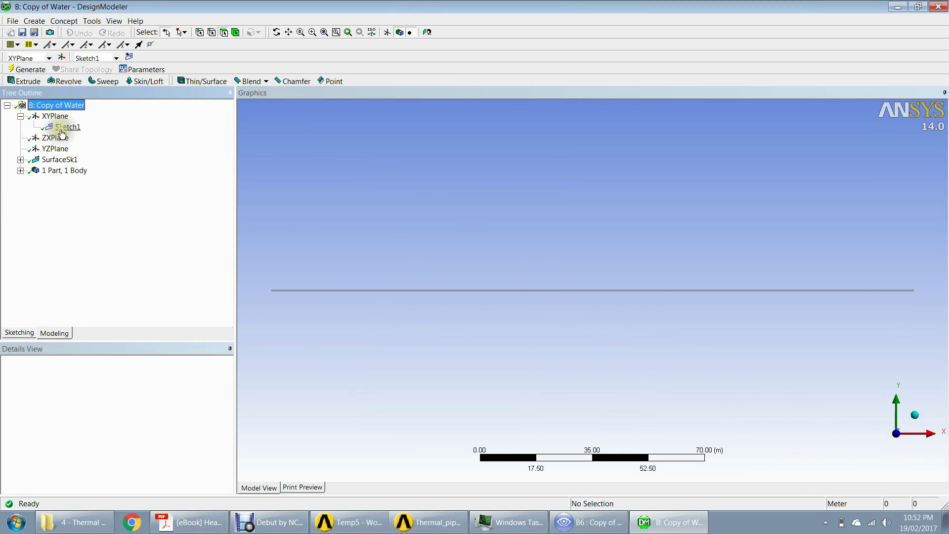
click(61, 128)
click(20, 332)
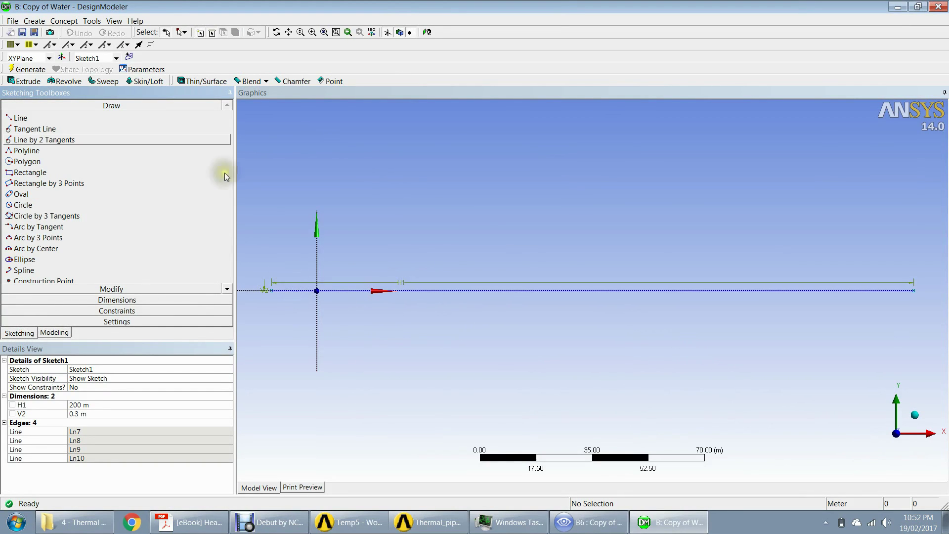
Step: Examine where the pipe sketch's inlet end lies relative to the sketch origin
click(325, 33)
click(312, 32)
drag(296, 265, 371, 366)
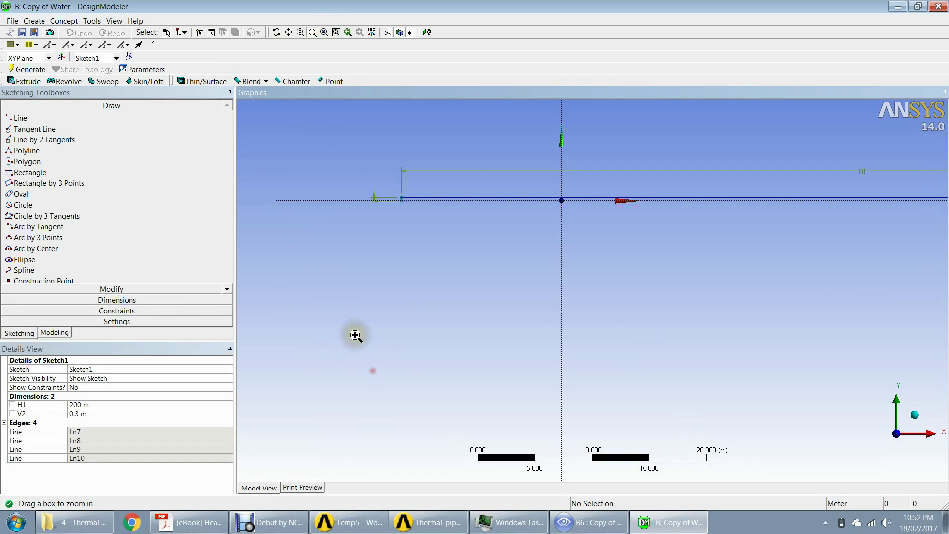
drag(520, 140, 637, 265)
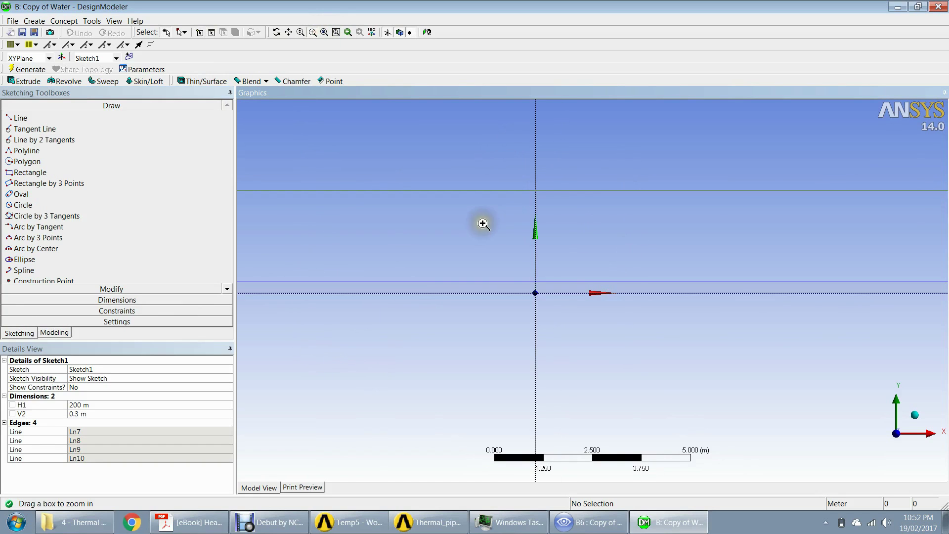
drag(486, 232, 596, 355)
drag(519, 221, 674, 362)
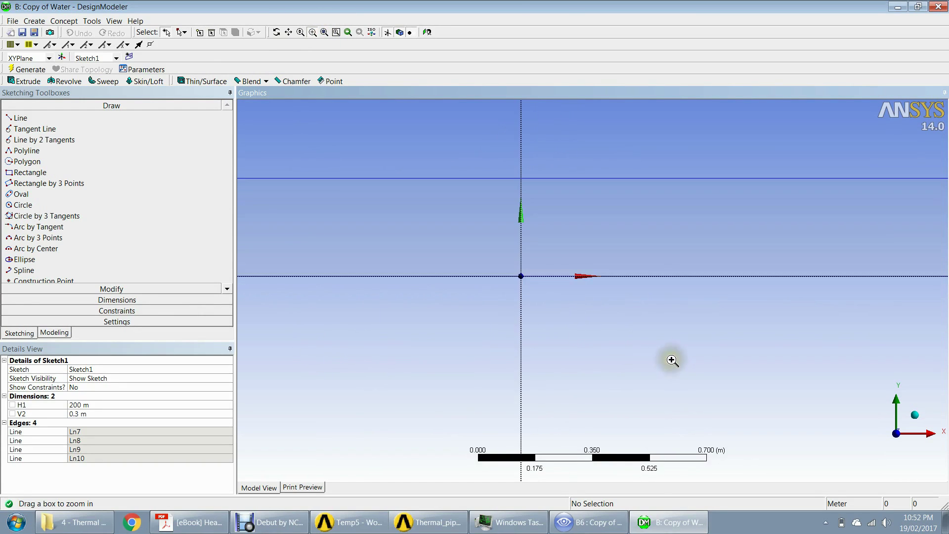
scroll(579, 279, down, 5)
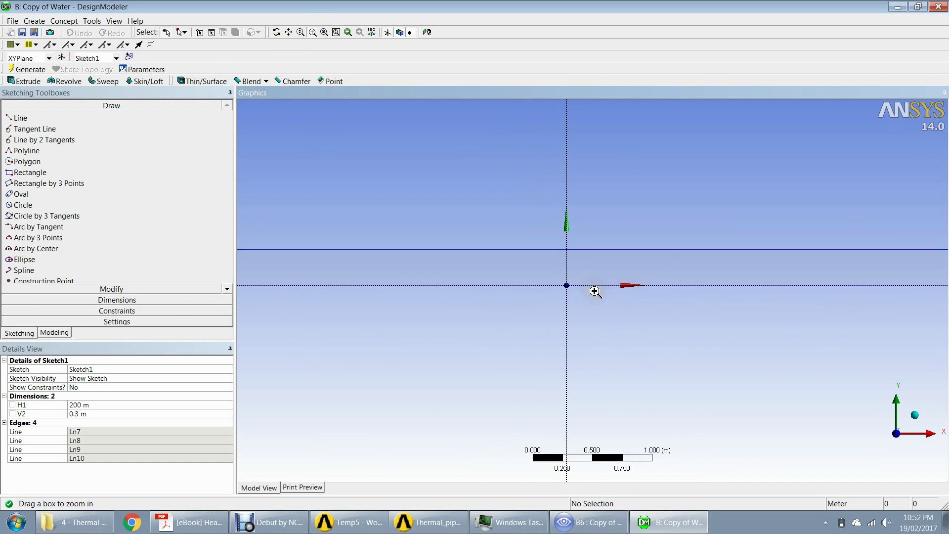
scroll(595, 292, up, 4)
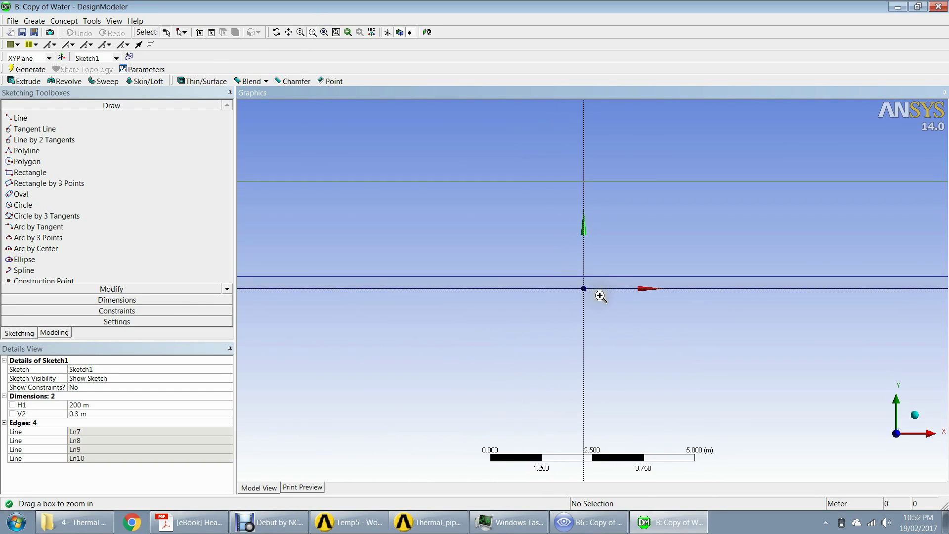
scroll(600, 295, down, 1)
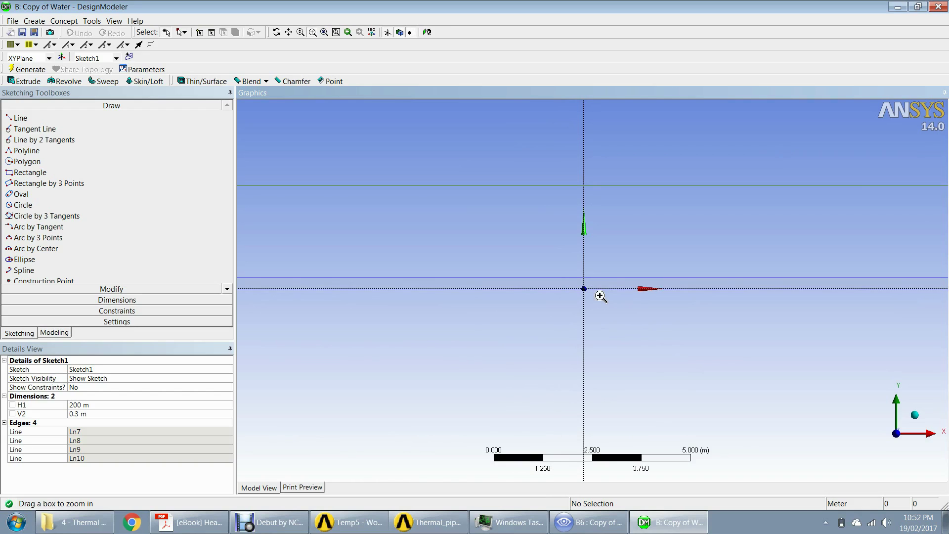
scroll(601, 296, down, 3)
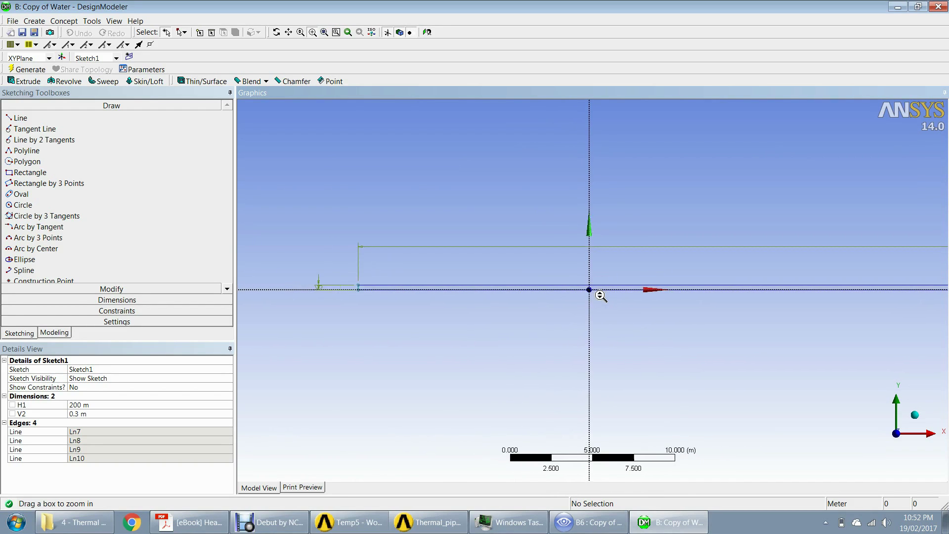
scroll(600, 296, up, 2)
scroll(600, 296, down, 1)
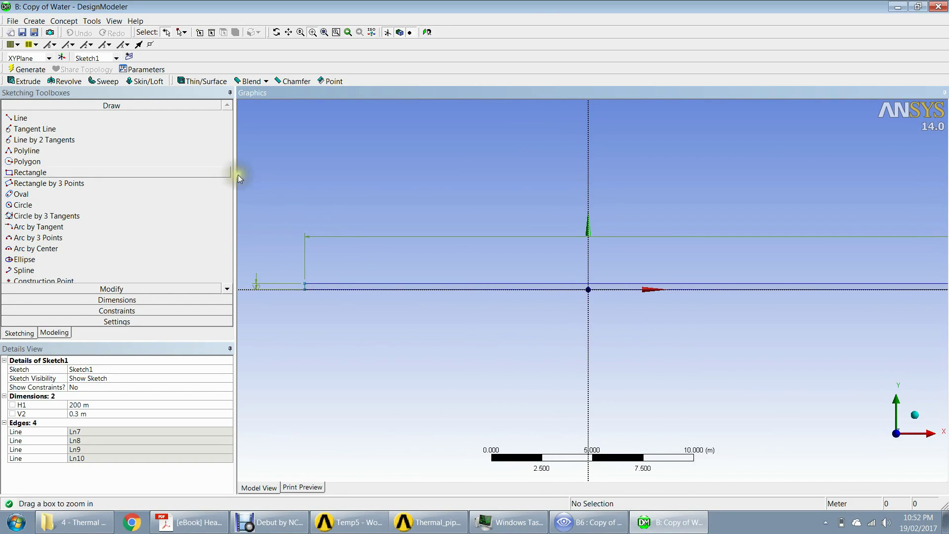
Step: Dimension the horizontal distance from the pipe's lower inlet corner to the vertical axis and open its value for editing
click(141, 299)
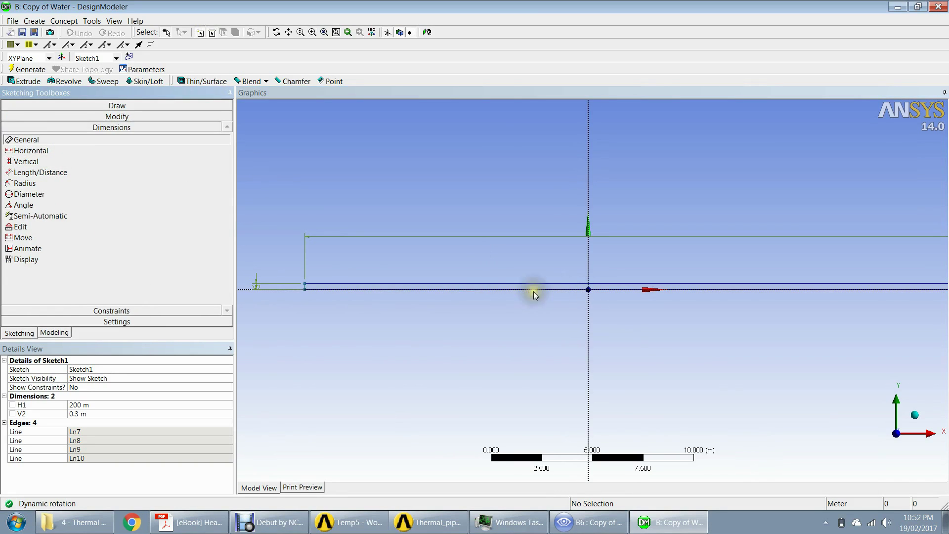
click(304, 290)
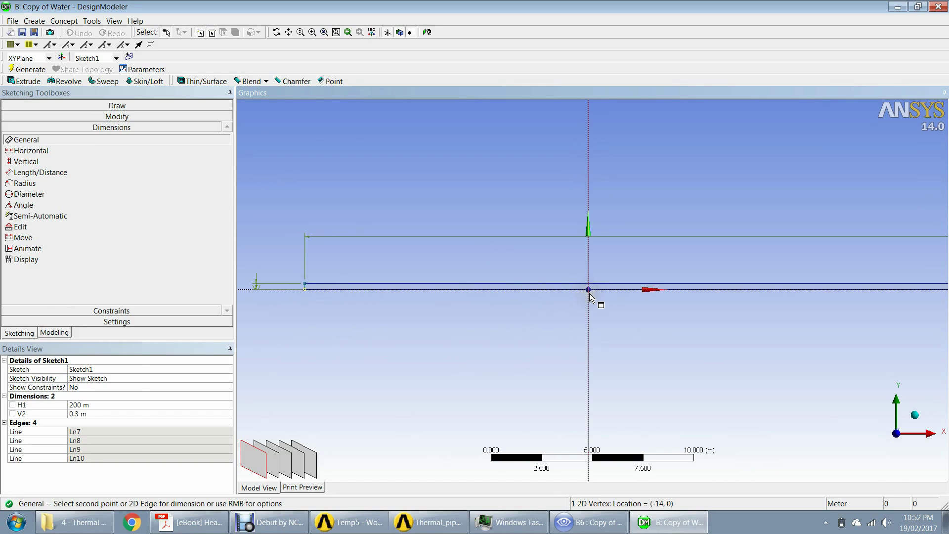
scroll(586, 291, up, 5)
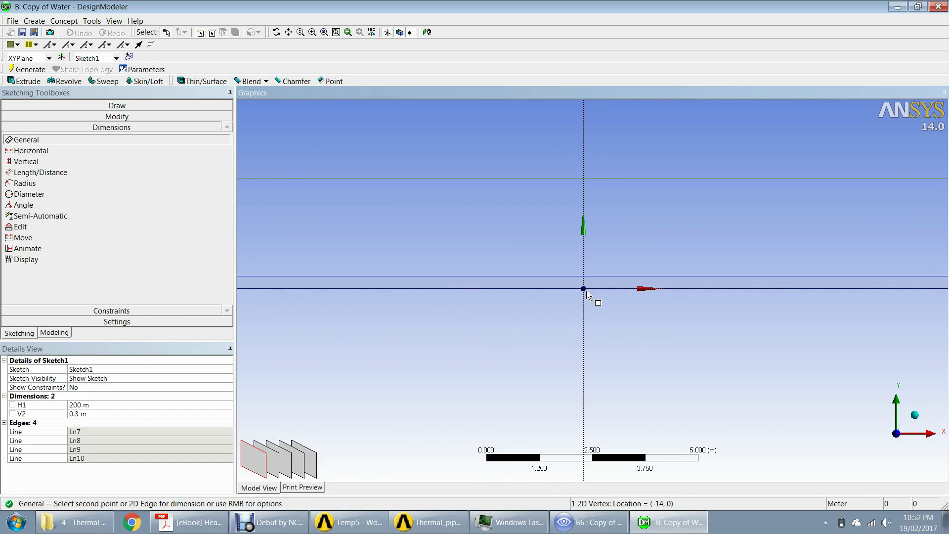
click(582, 279)
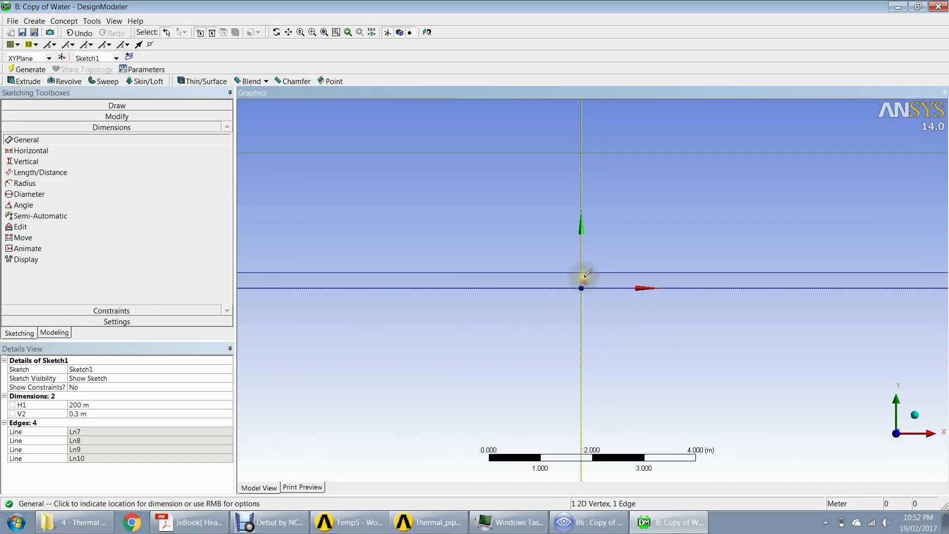
click(360, 326)
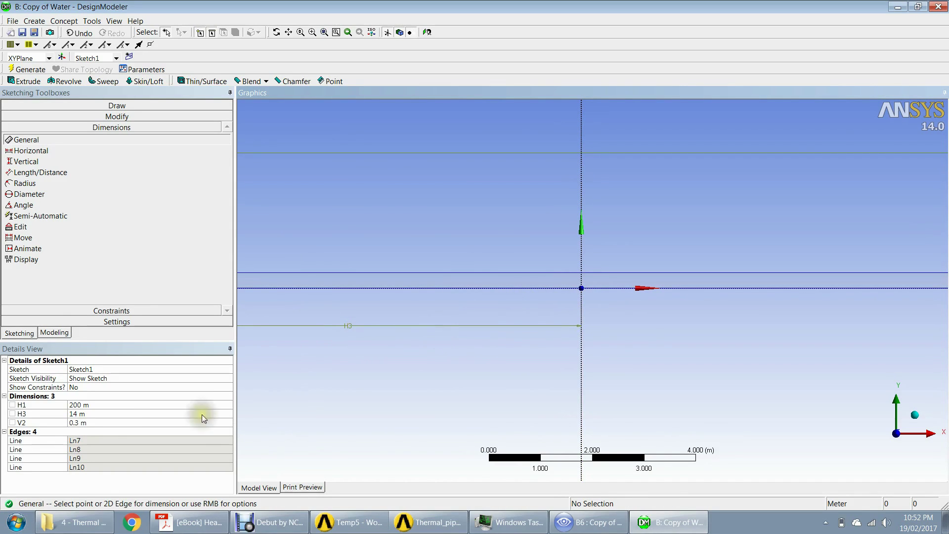
click(94, 414)
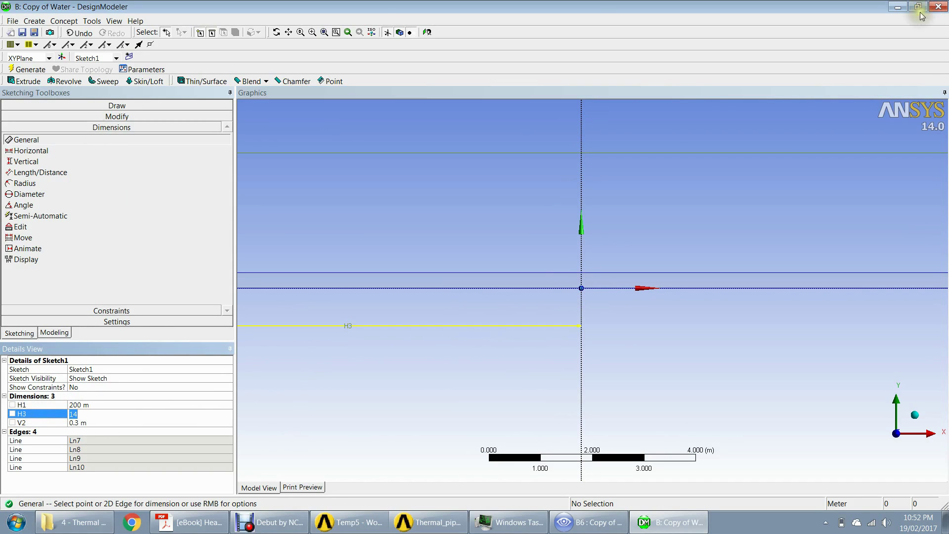
key(BackSpace)
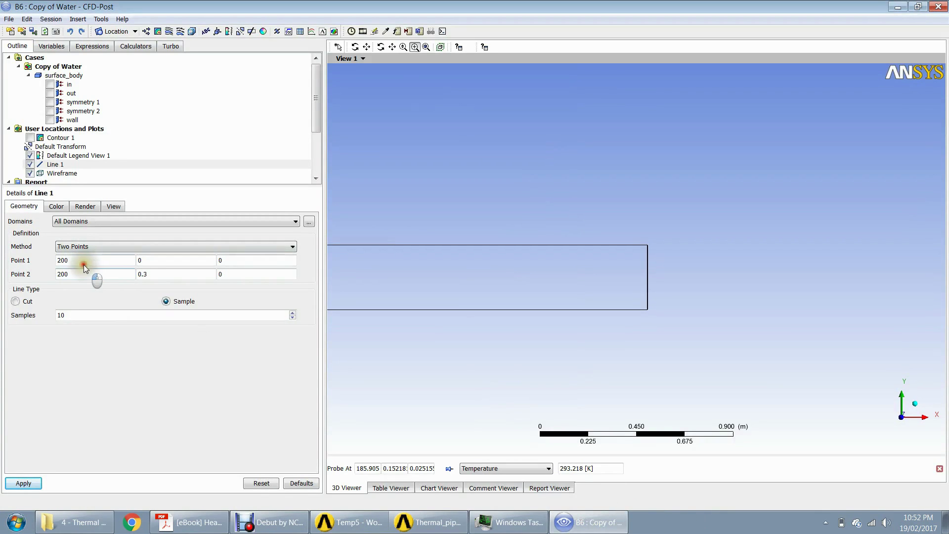
Step: Set the X coordinate of both Line 1 points to 186 and apply the change
double_click(83, 264)
text(18)
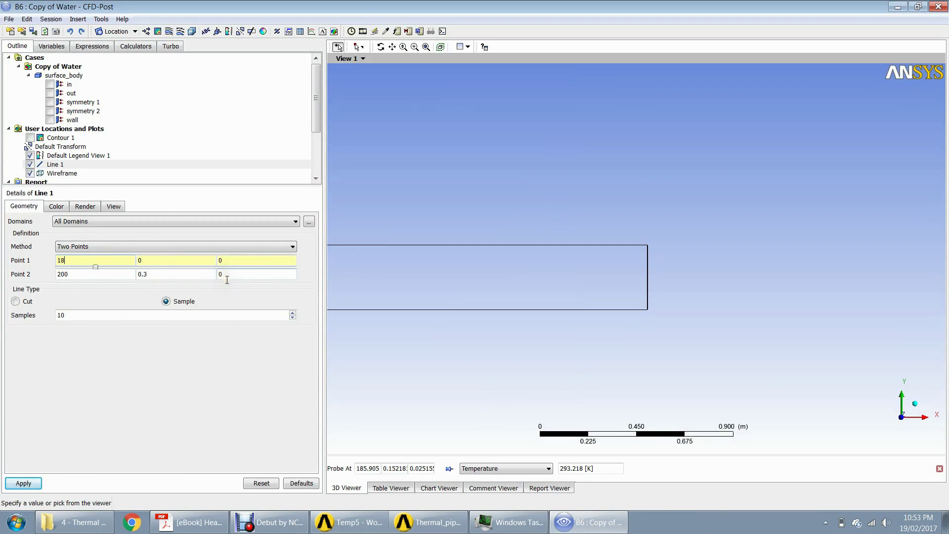
text(6)
double_click(74, 273)
text(1)
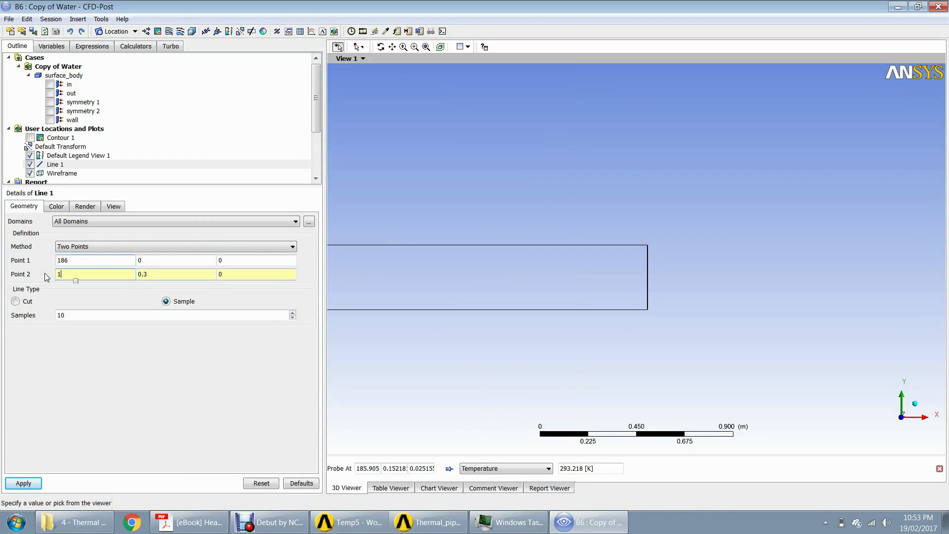
text(86)
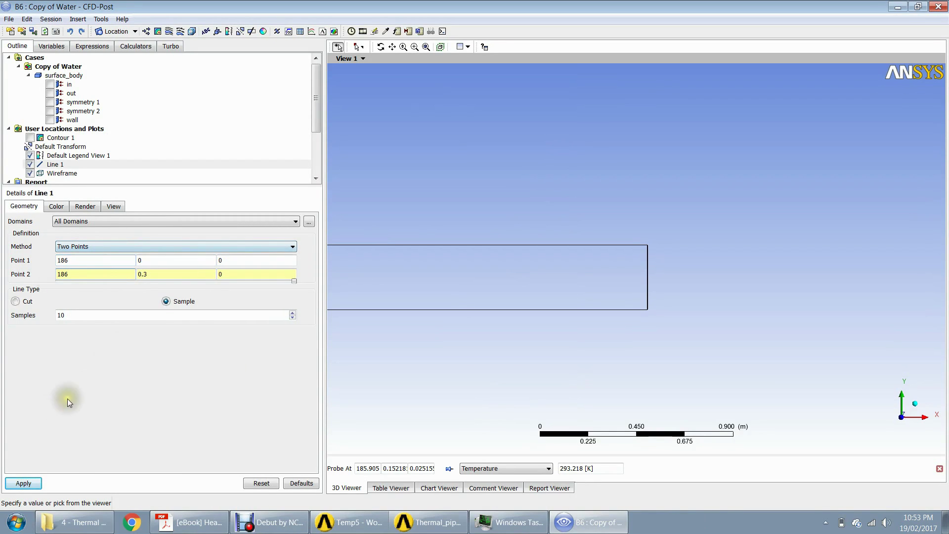
click(23, 485)
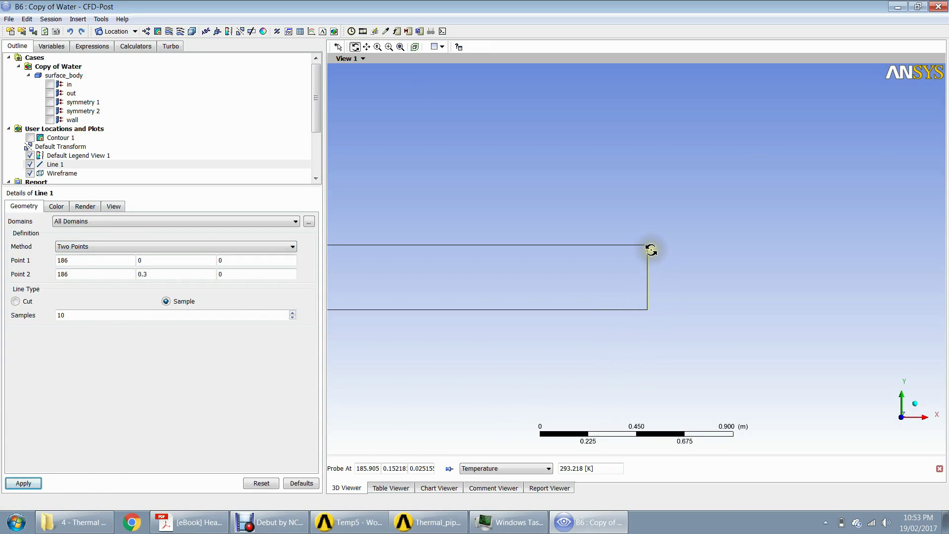
scroll(650, 250, down, 1)
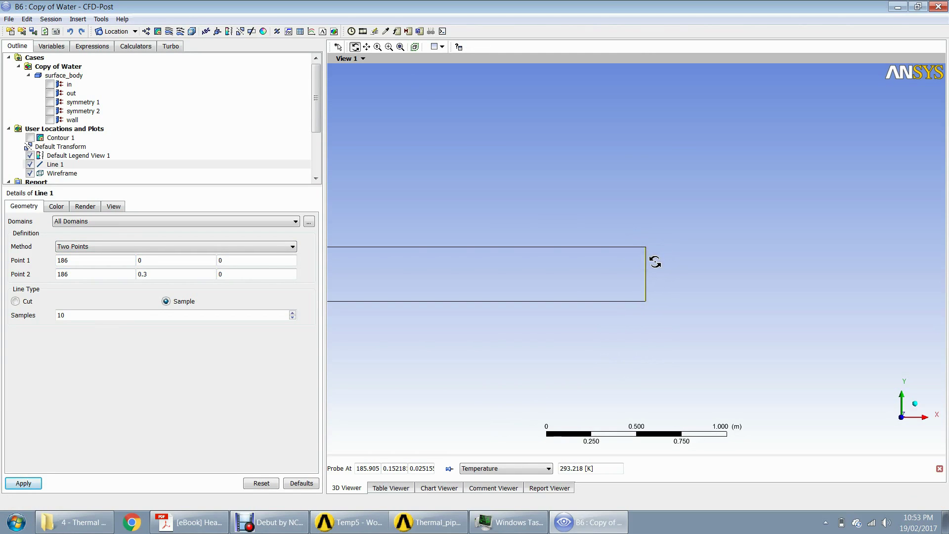
scroll(442, 237, down, 3)
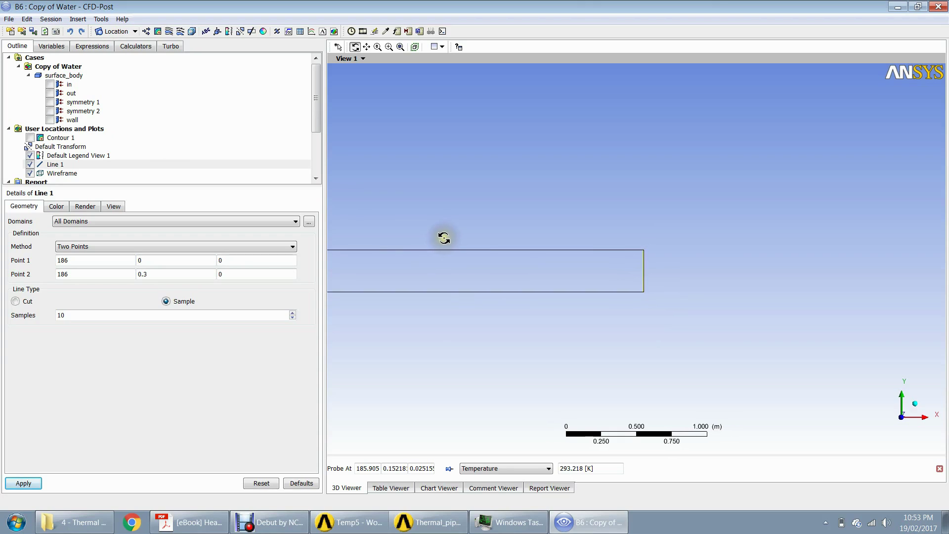
scroll(548, 284, down, 2)
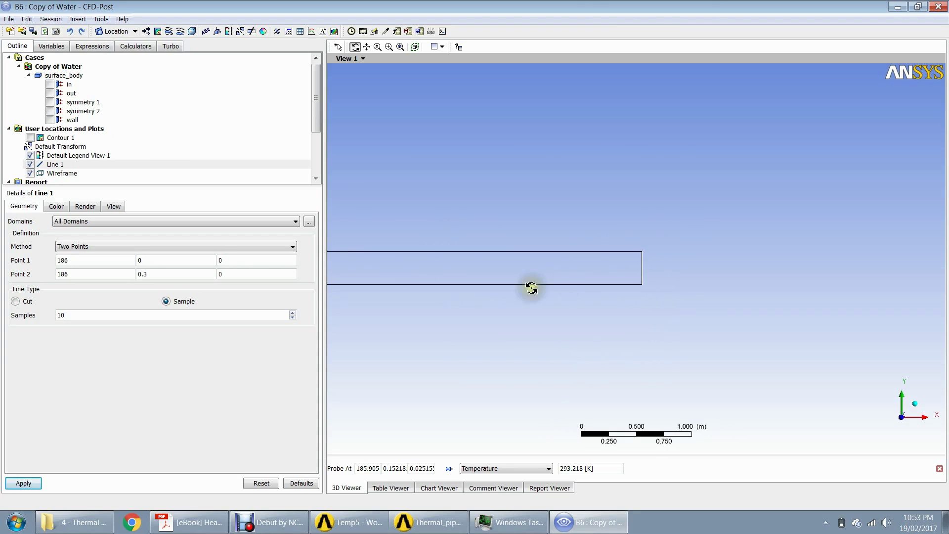
Step: Set the X coordinate of both Line 1 points to 93, apply, and inspect the line across the middle of the pipe
click(79, 261)
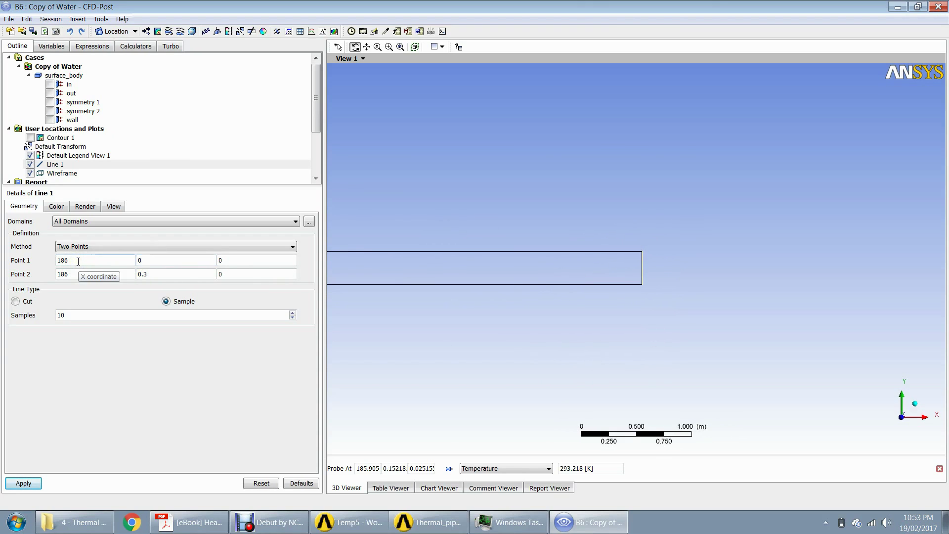
click(78, 261)
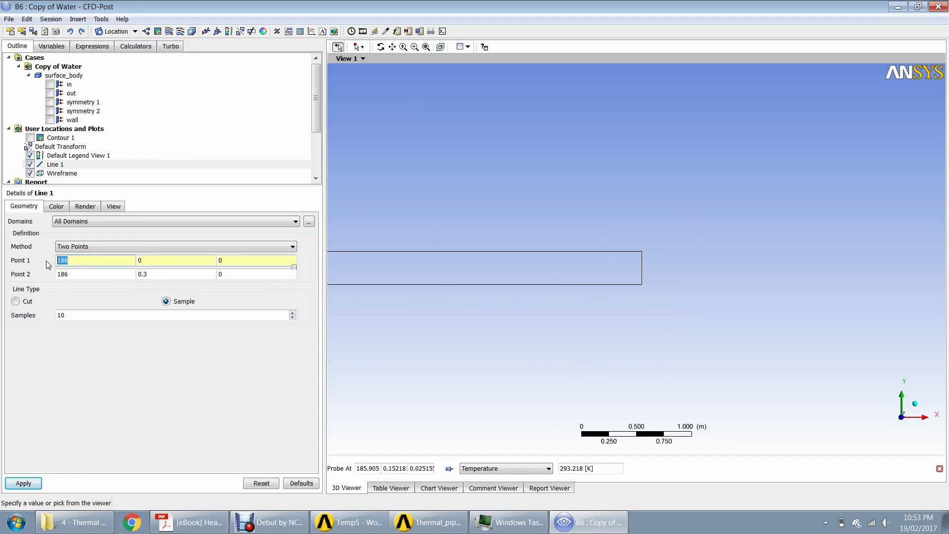
text(93)
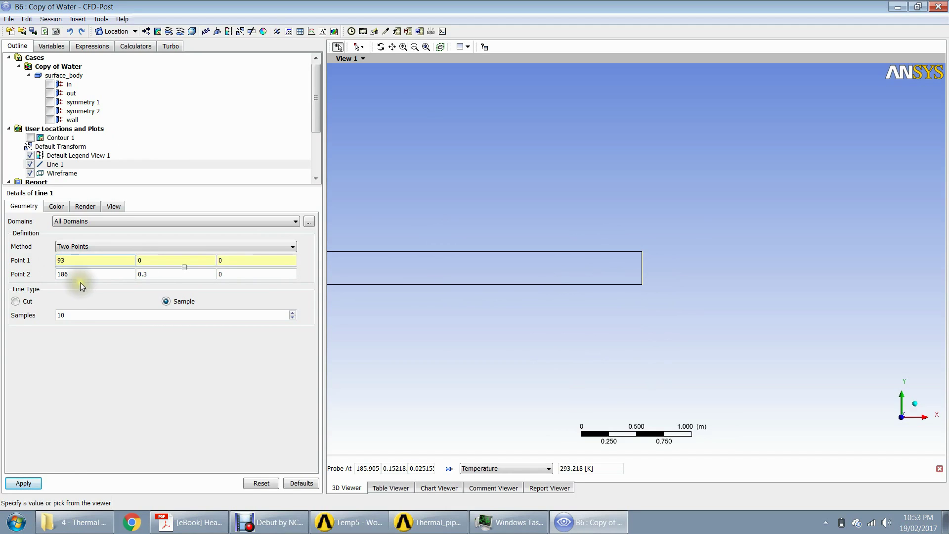
click(67, 274)
text(93)
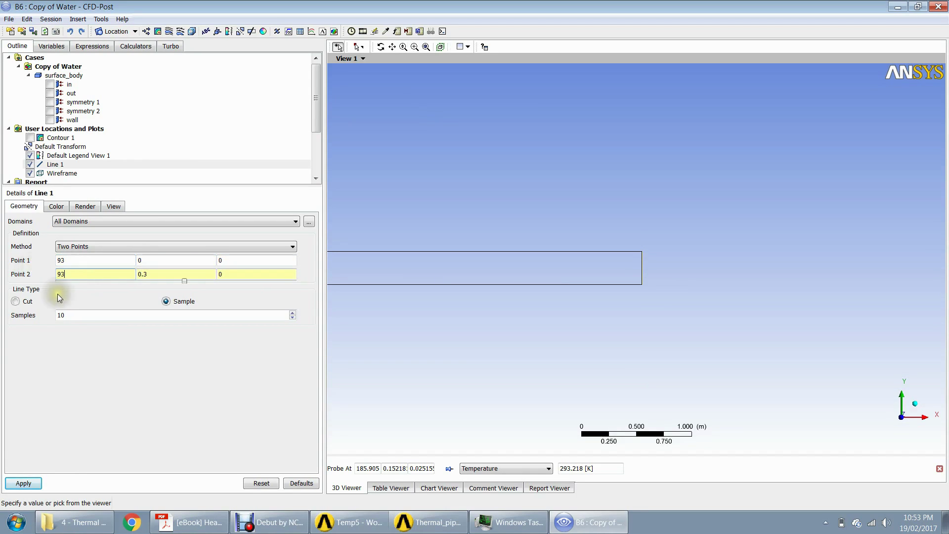
click(23, 483)
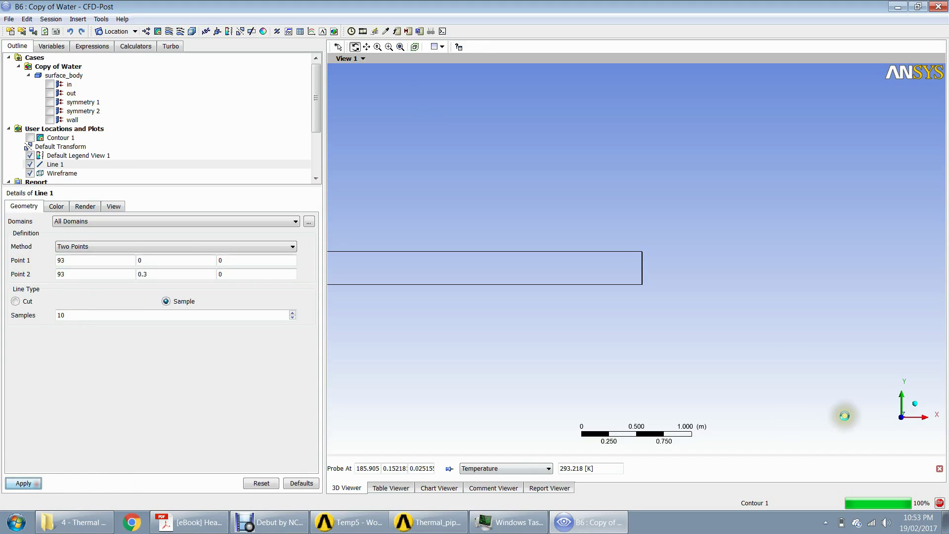
click(901, 419)
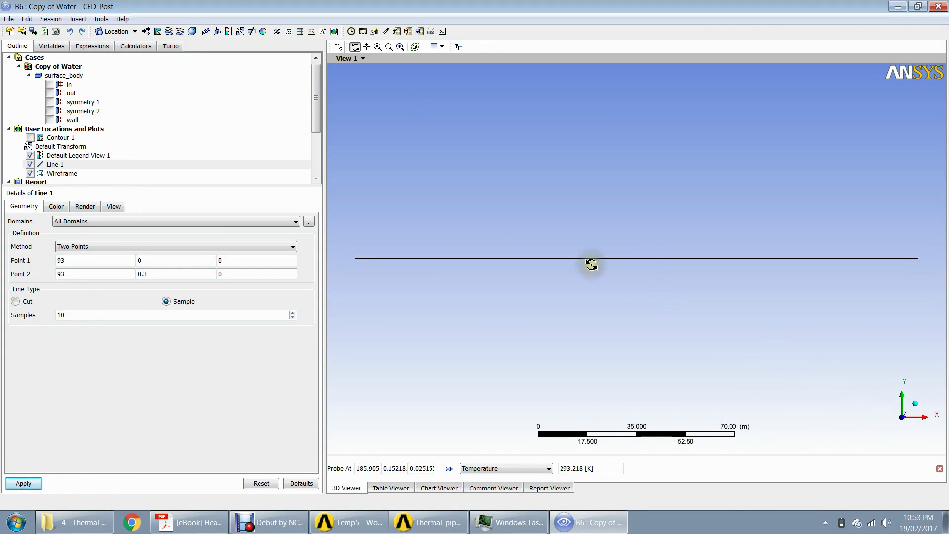
click(389, 46)
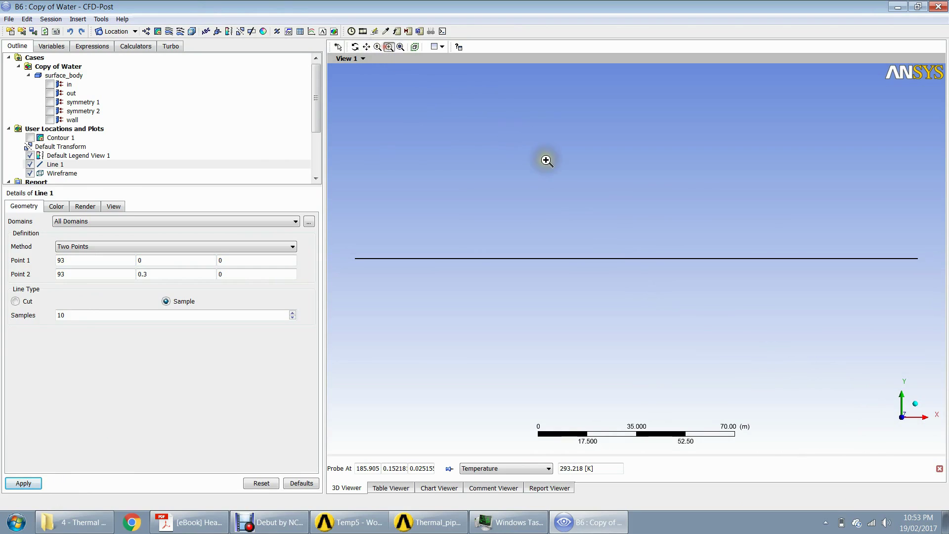
drag(557, 190, 756, 346)
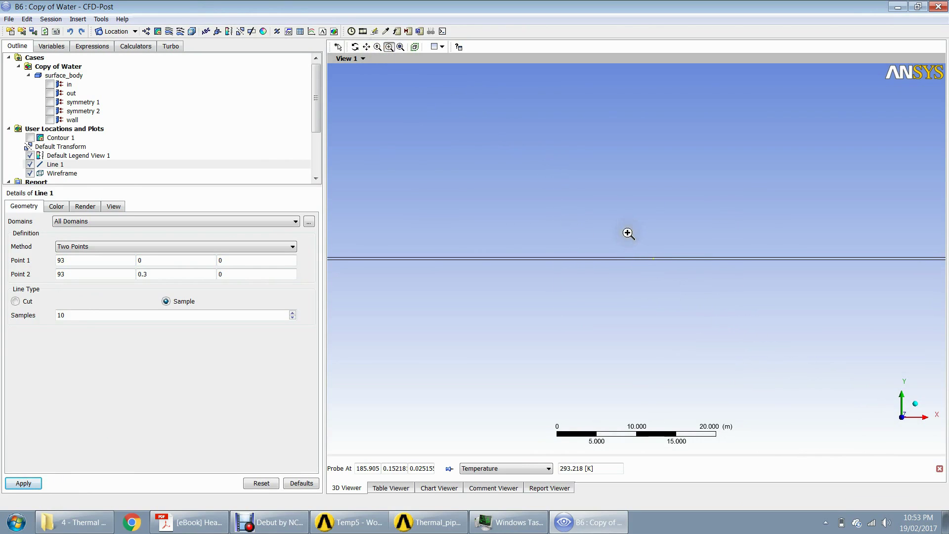
drag(628, 233, 687, 296)
drag(653, 253, 704, 326)
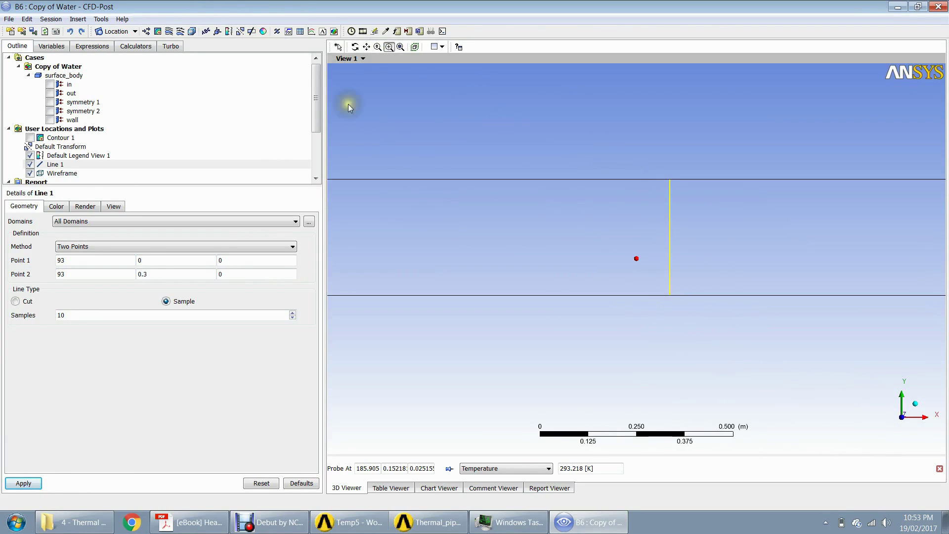
Step: Insert a chart with the default name and name its data series Velocity_Center
scroll(120, 177, down, 3)
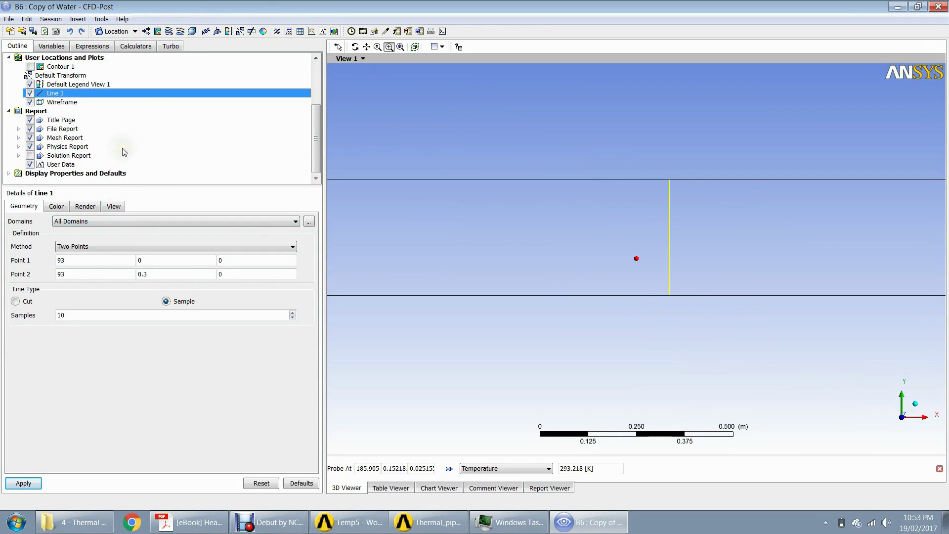
click(123, 34)
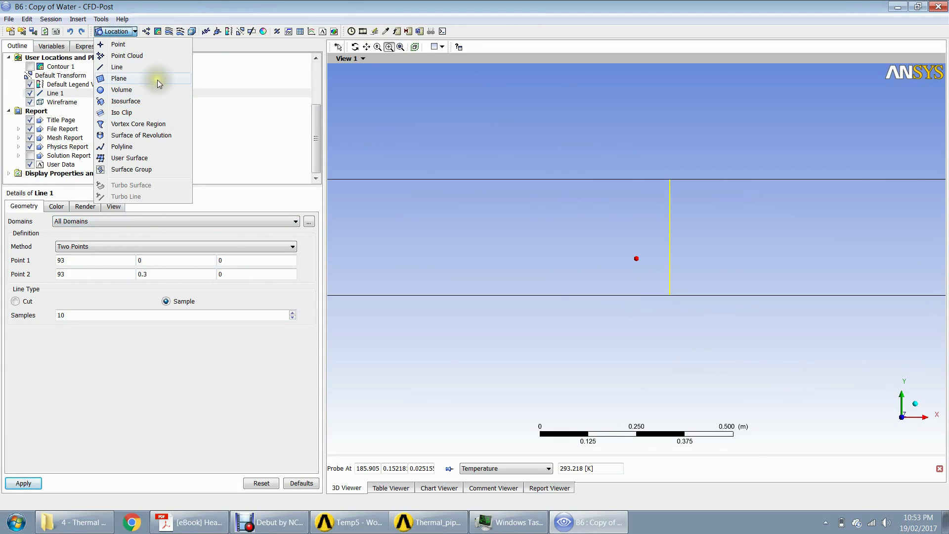
click(313, 33)
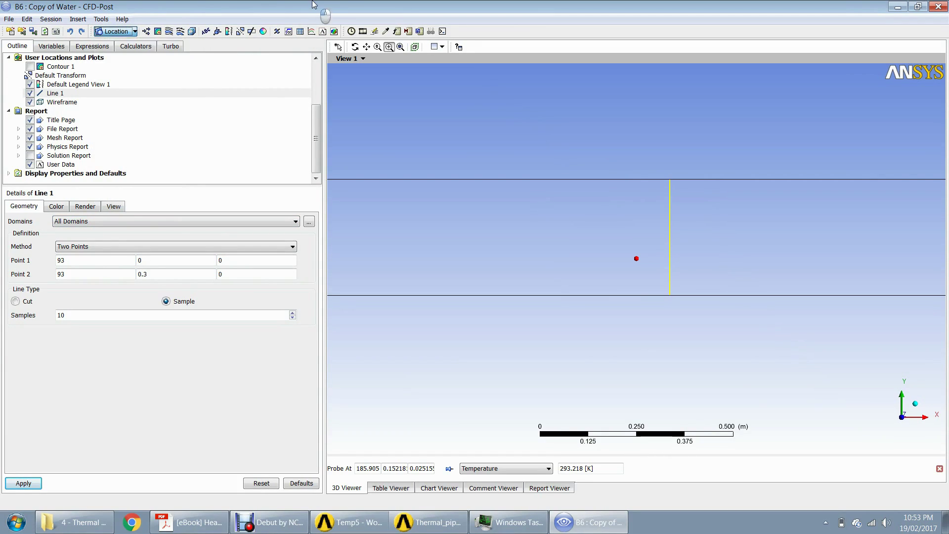
click(313, 31)
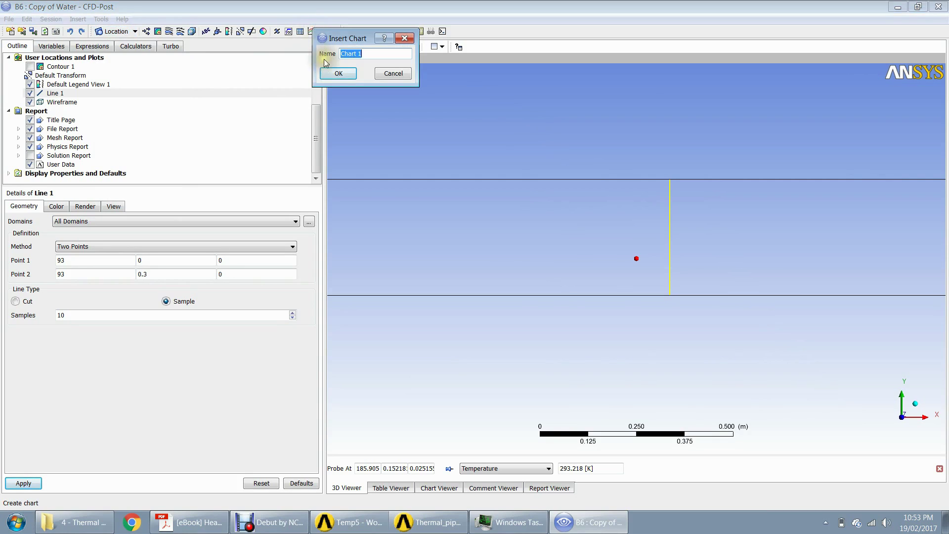
click(332, 73)
click(60, 206)
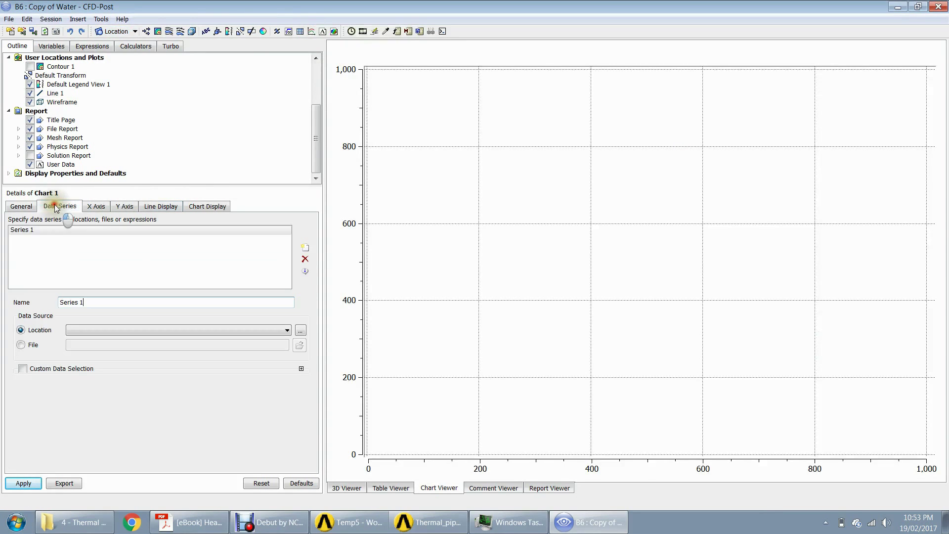
drag(102, 302, 45, 303)
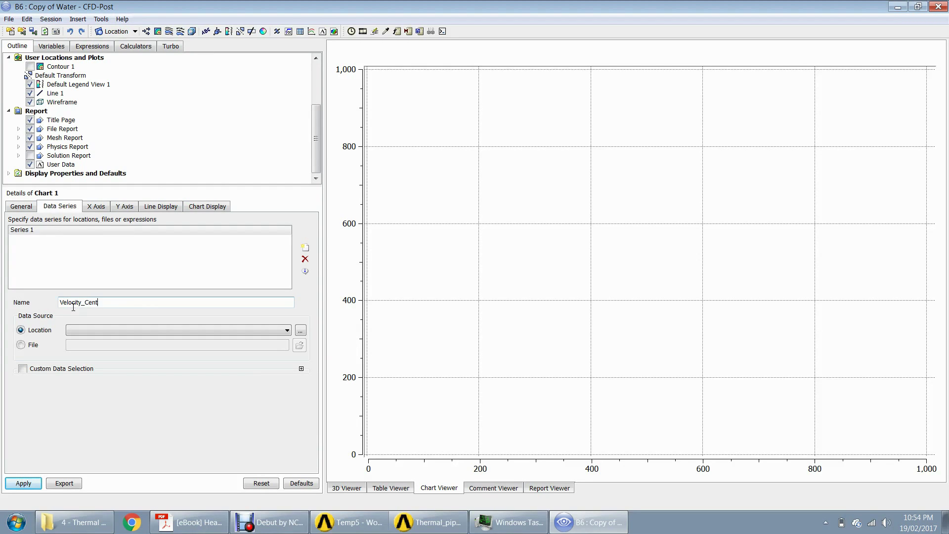
Step: Plot Velocity on the chart's Y axis with Line 1 as the location of the Velocity_Center series, and apply
click(94, 207)
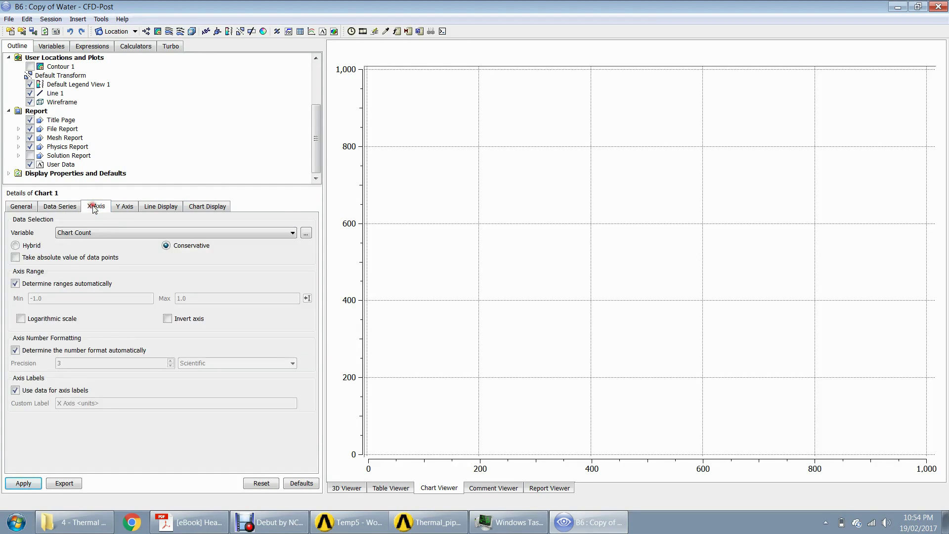
click(126, 206)
click(114, 231)
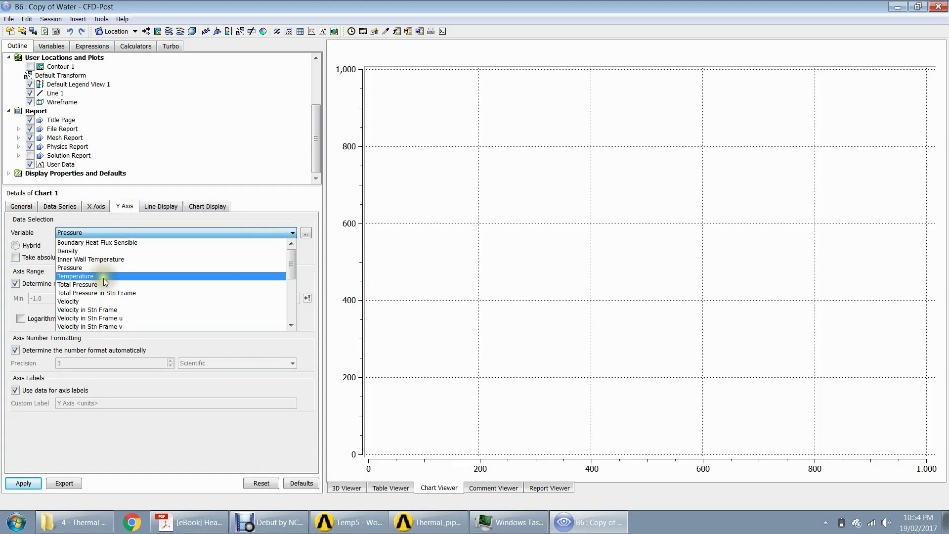
click(100, 301)
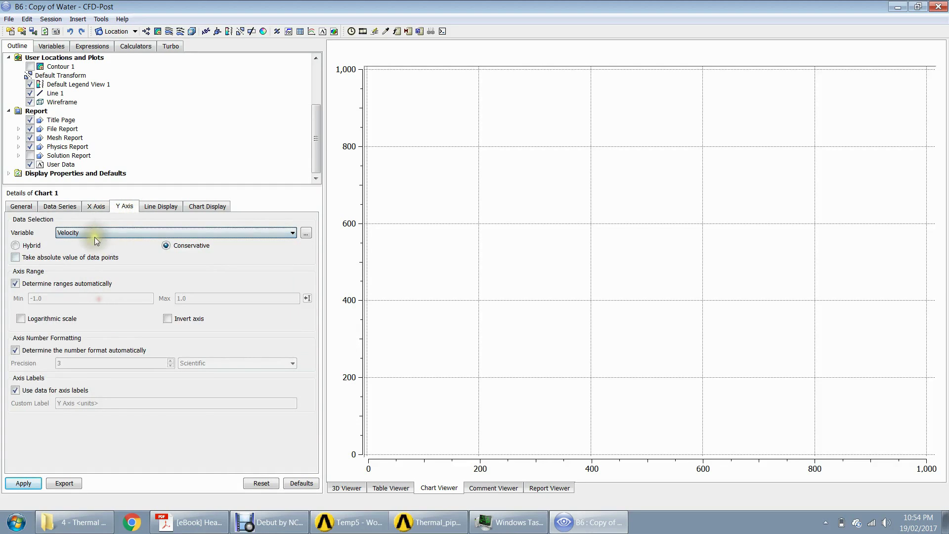
click(96, 209)
click(63, 208)
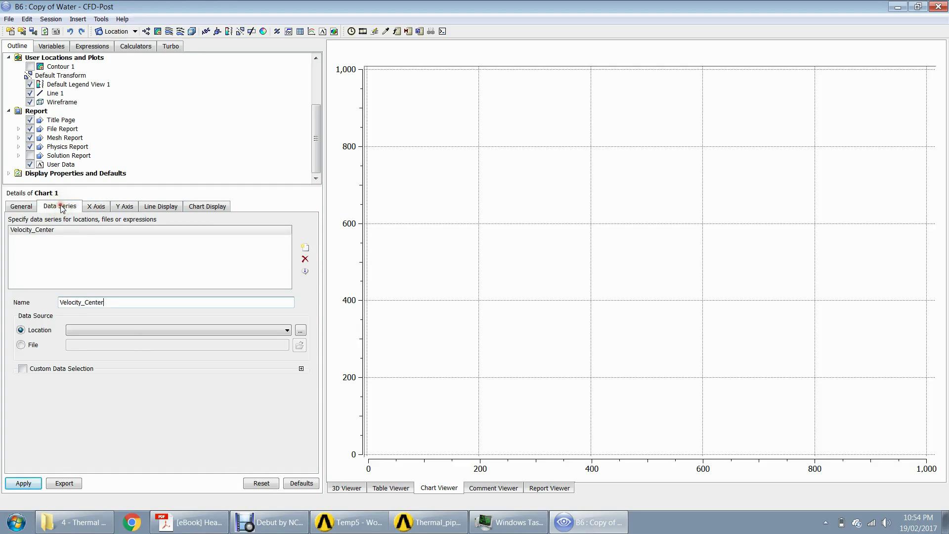
click(125, 331)
click(123, 339)
click(25, 486)
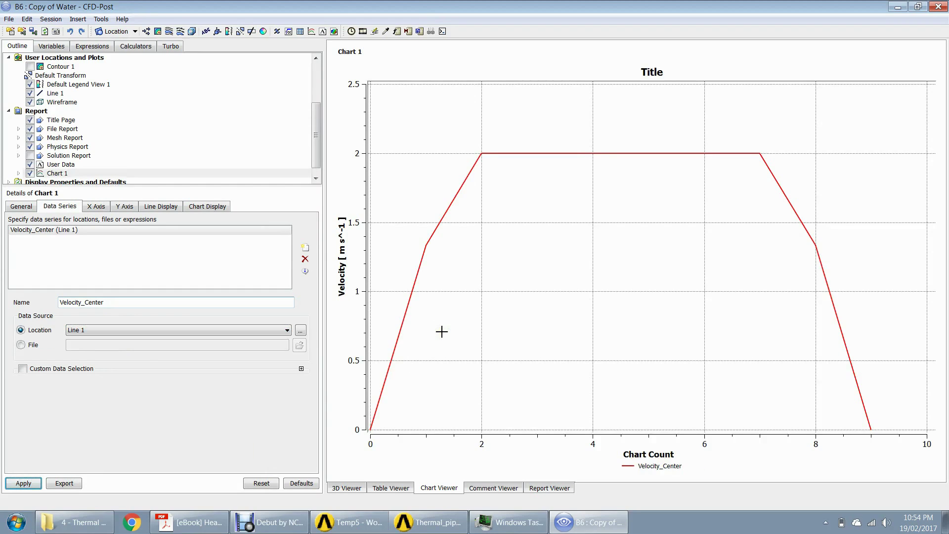
Step: Change the chart's Y axis variable to Temperature and apply it
click(107, 208)
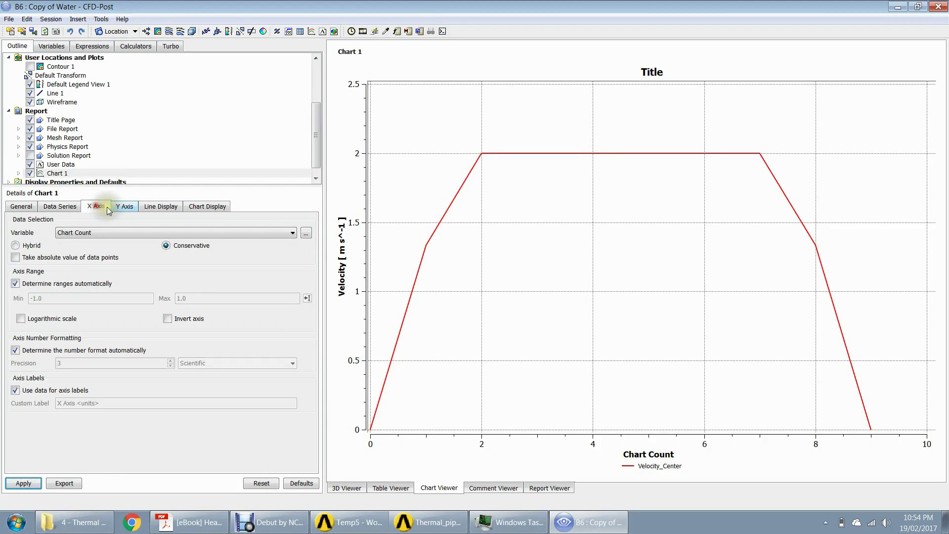
click(123, 206)
click(106, 232)
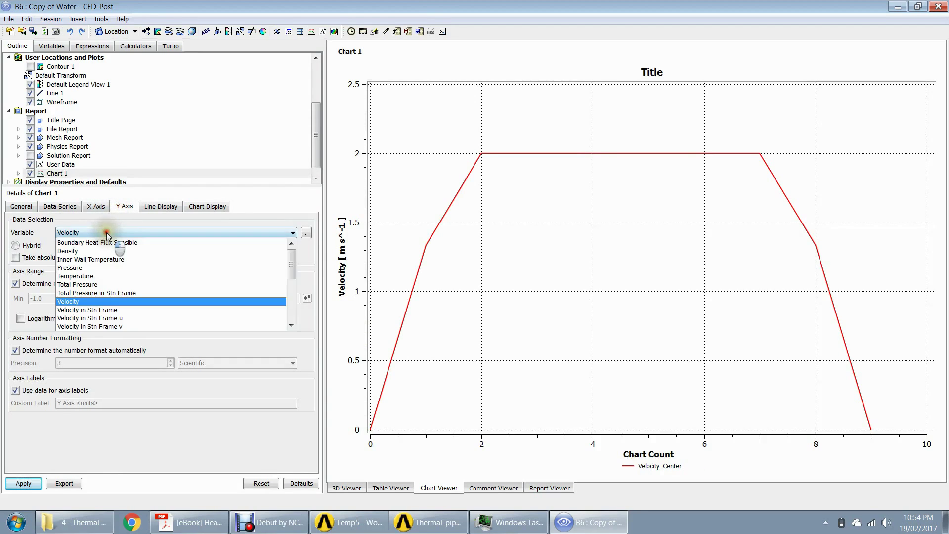
click(94, 276)
click(25, 483)
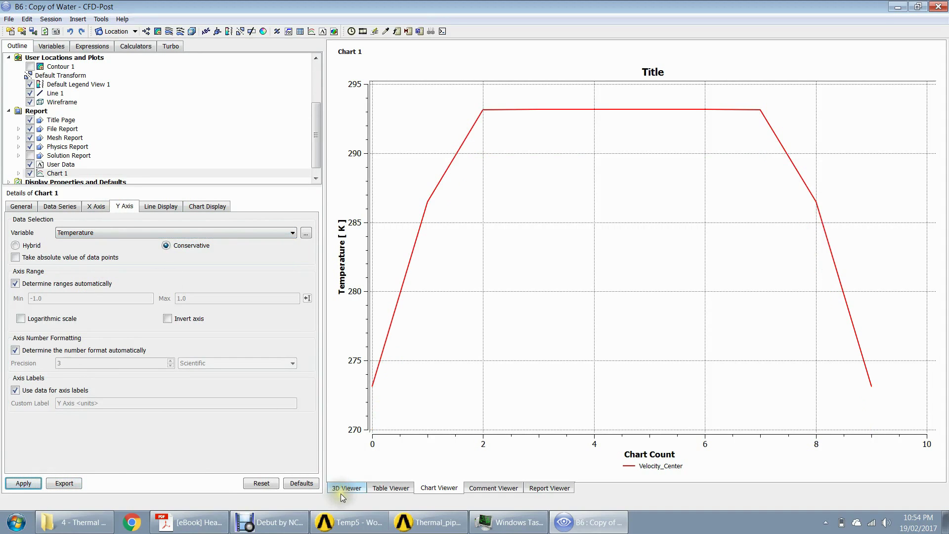
Step: Switch to the Thermal_pipe project in Workbench and open the Results of the Water system in CFD-Post
click(366, 523)
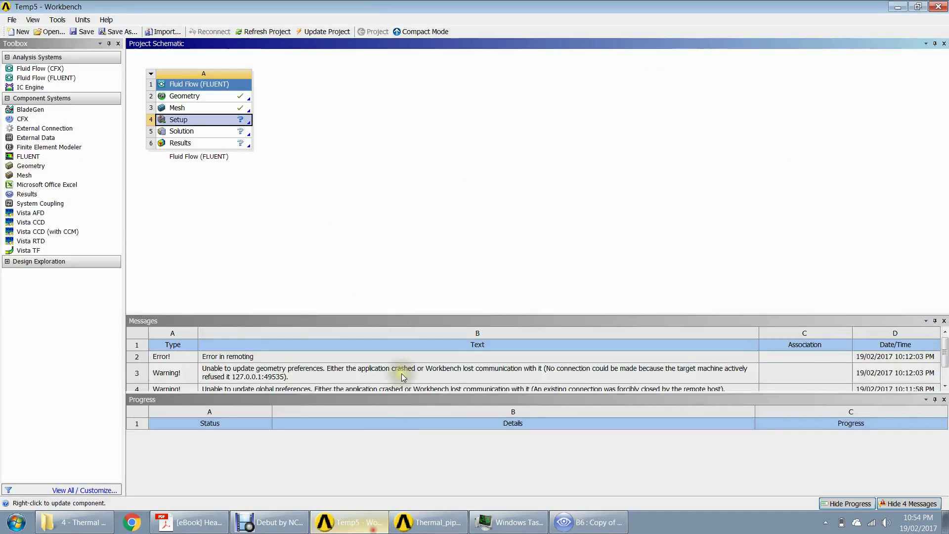
click(428, 523)
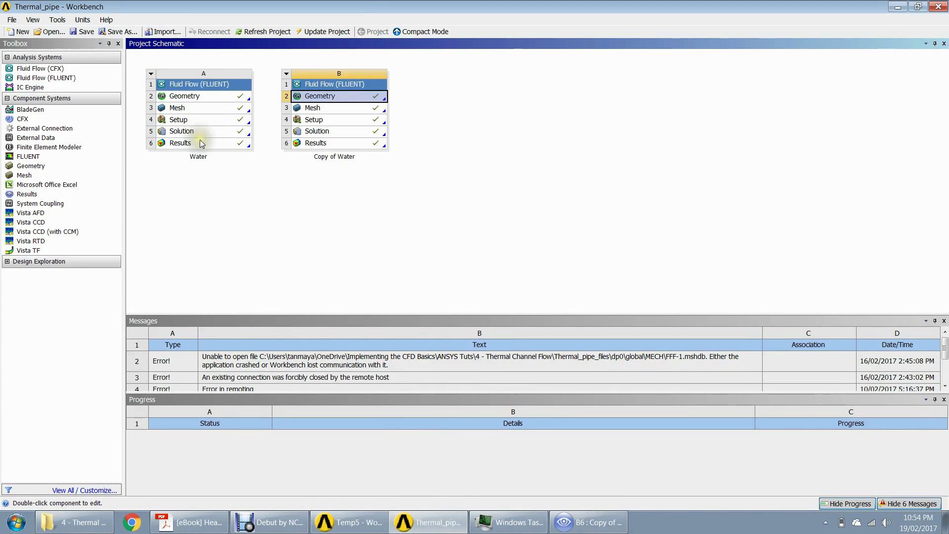
double_click(182, 143)
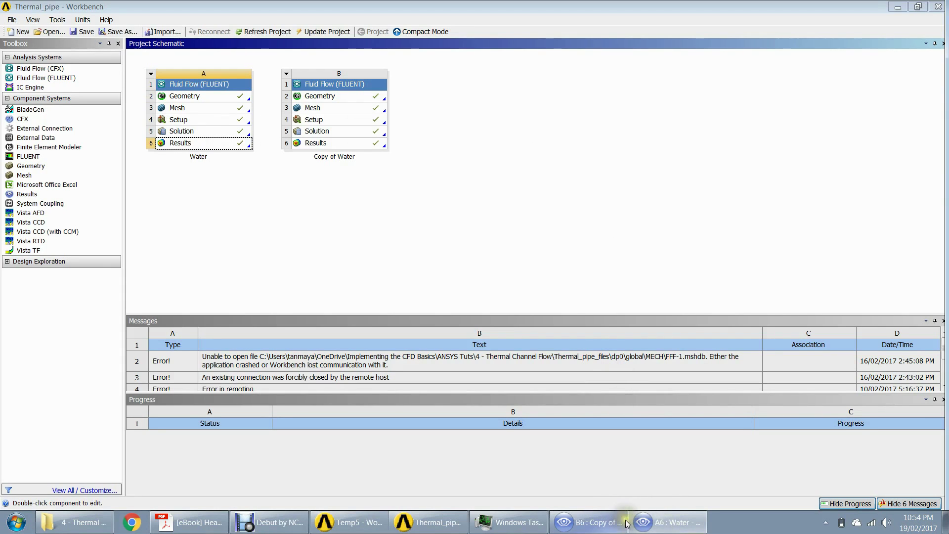
click(602, 523)
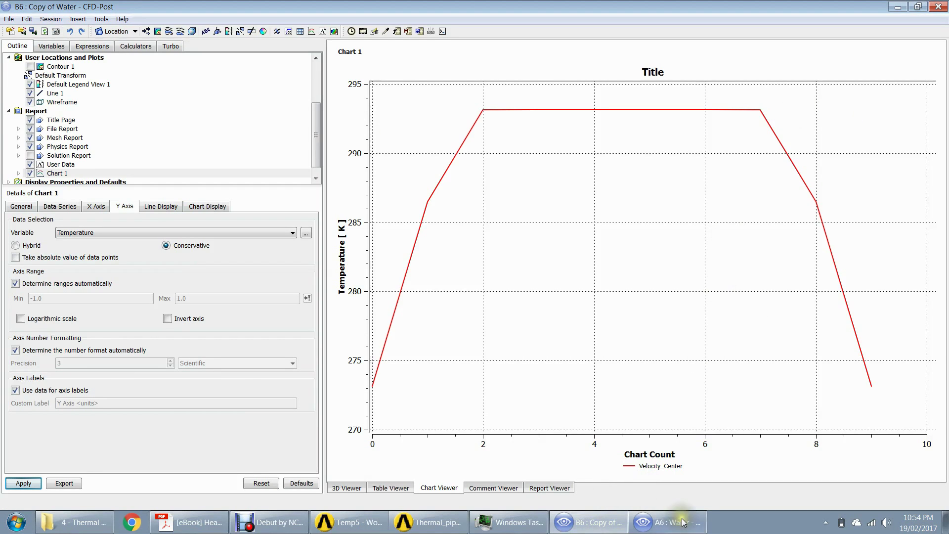
click(675, 522)
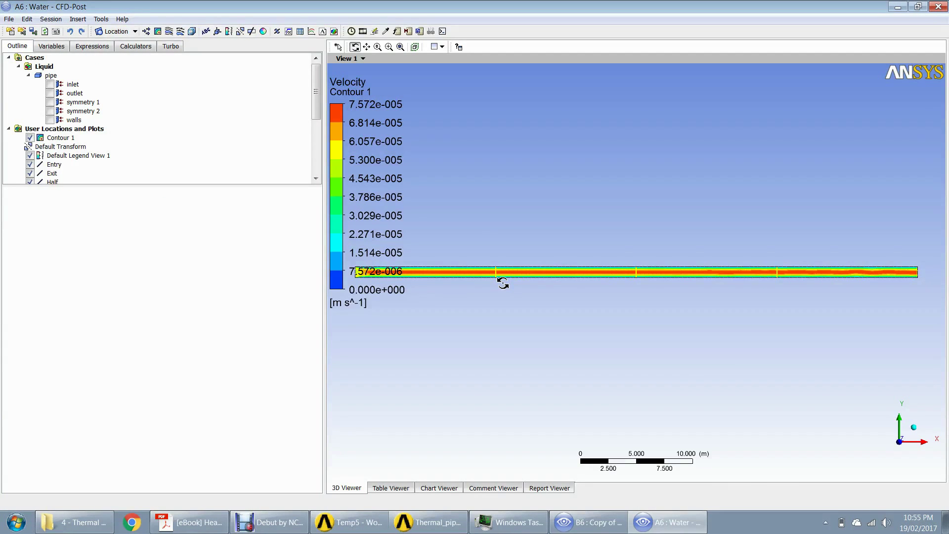
Step: Examine the velocity contour along the pipe and the Entry, Quarter, Half, ThreeFourth and Exit lines in the Water case
scroll(503, 282, down, 5)
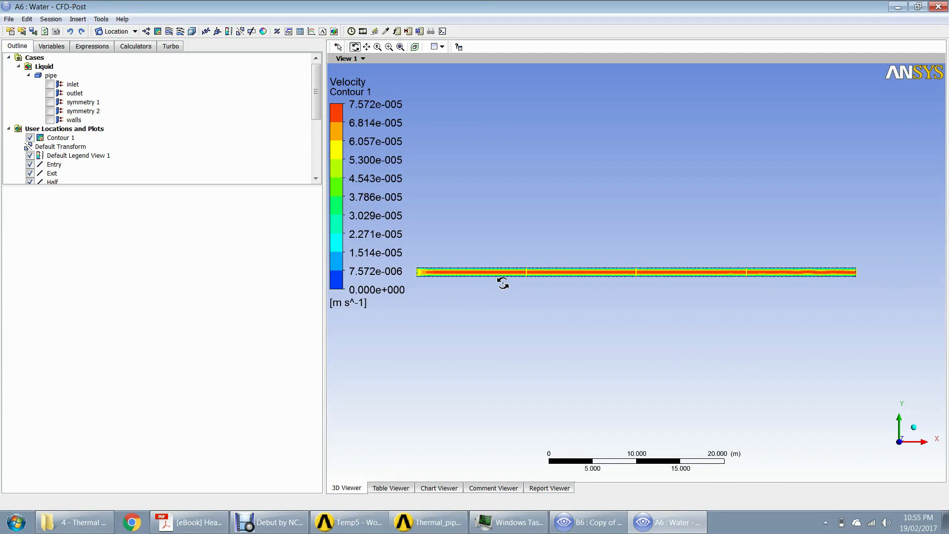
scroll(502, 283, down, 2)
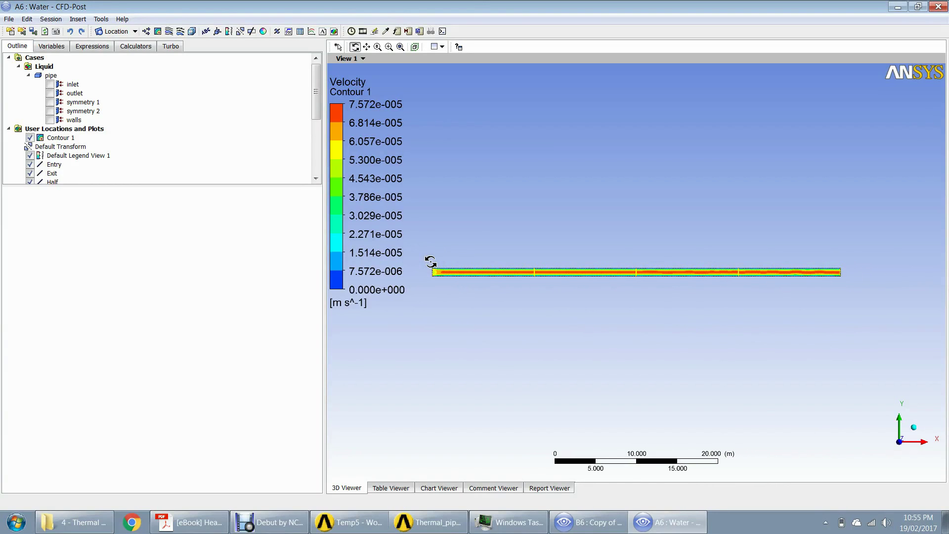
scroll(442, 265, up, 2)
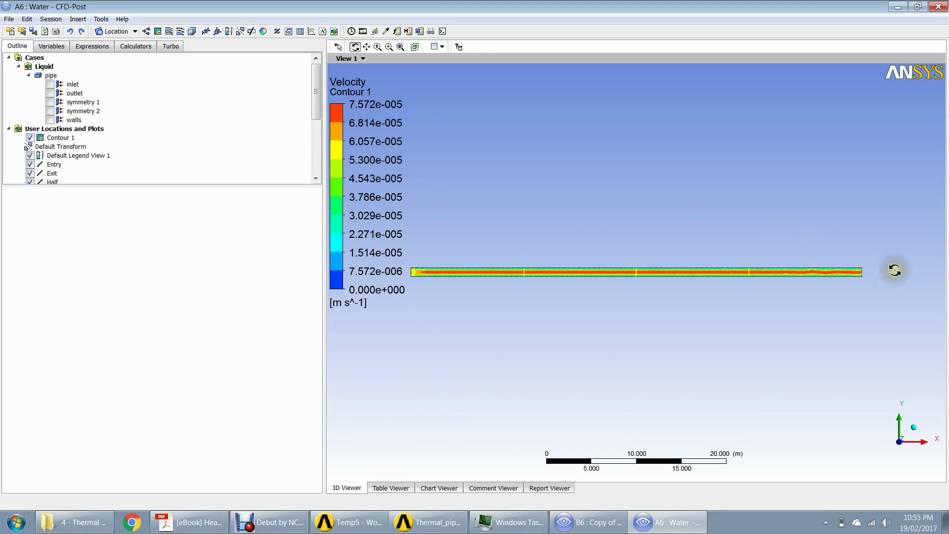
scroll(213, 123, down, 3)
scroll(207, 123, up, 1)
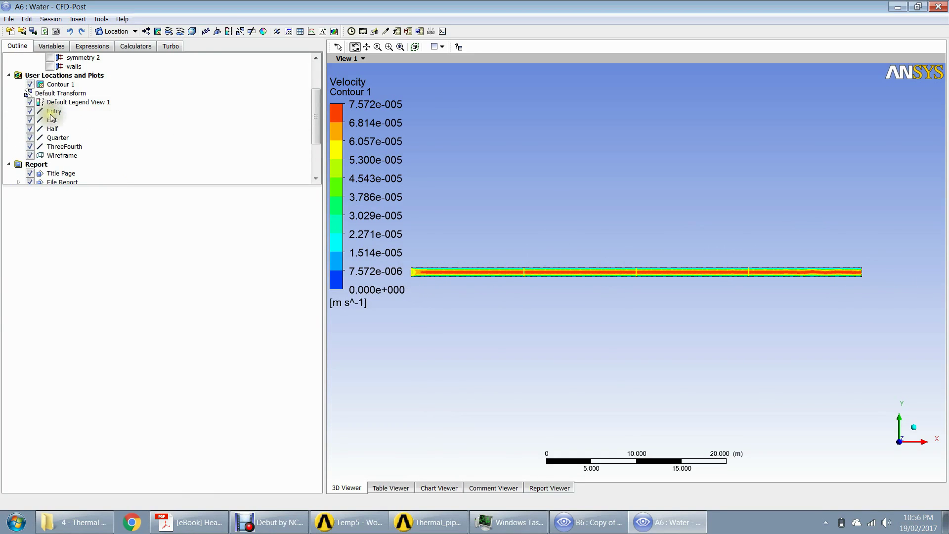
click(54, 111)
click(58, 137)
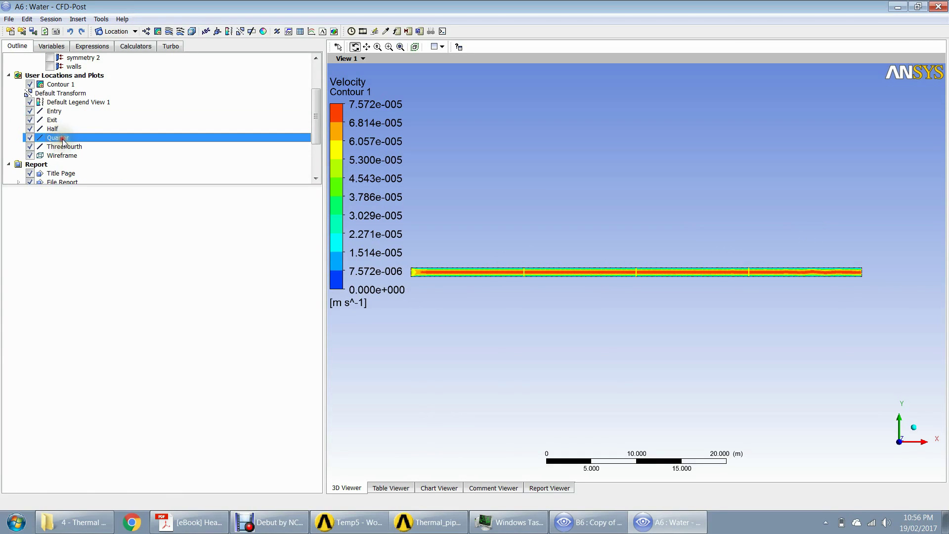
click(52, 129)
click(65, 146)
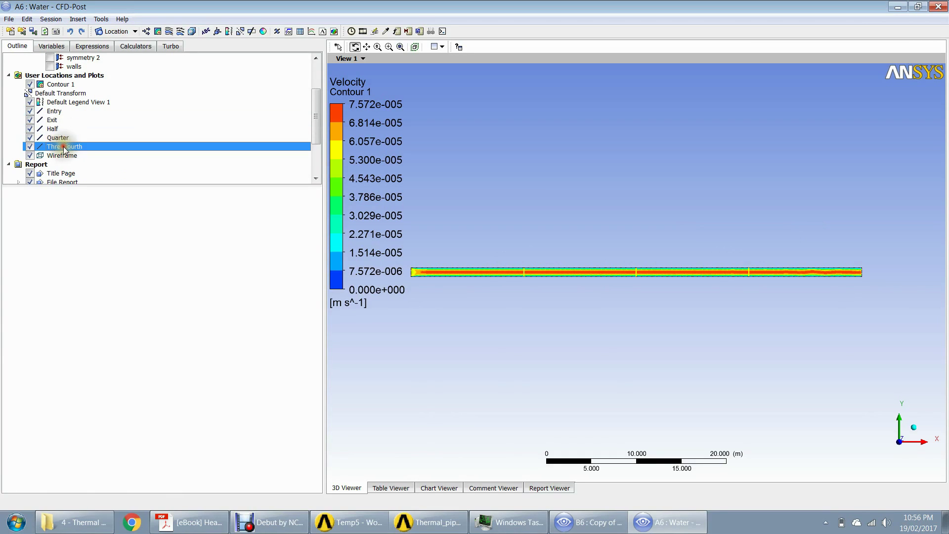
click(61, 120)
scroll(142, 132, down, 3)
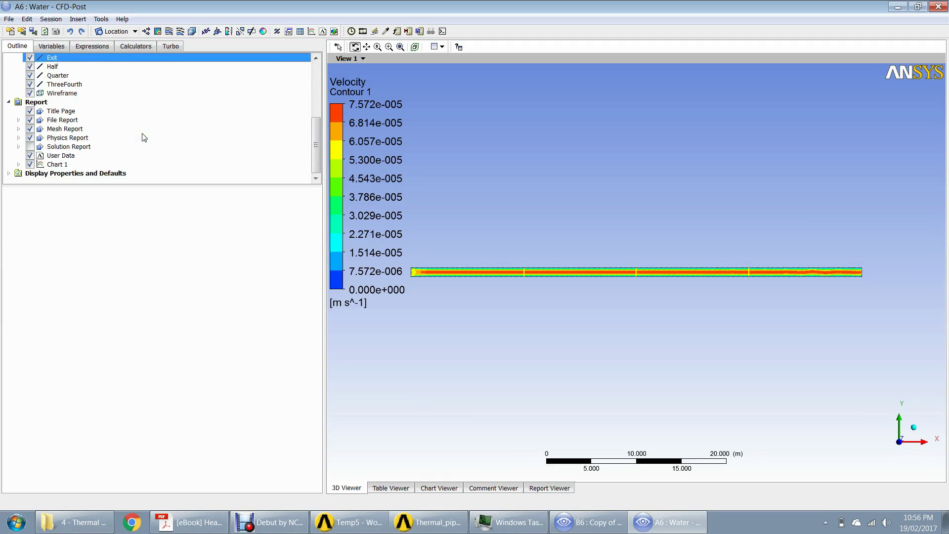
Step: Open Chart 1 from the report objects and review its data series, axis and line display settings
double_click(56, 165)
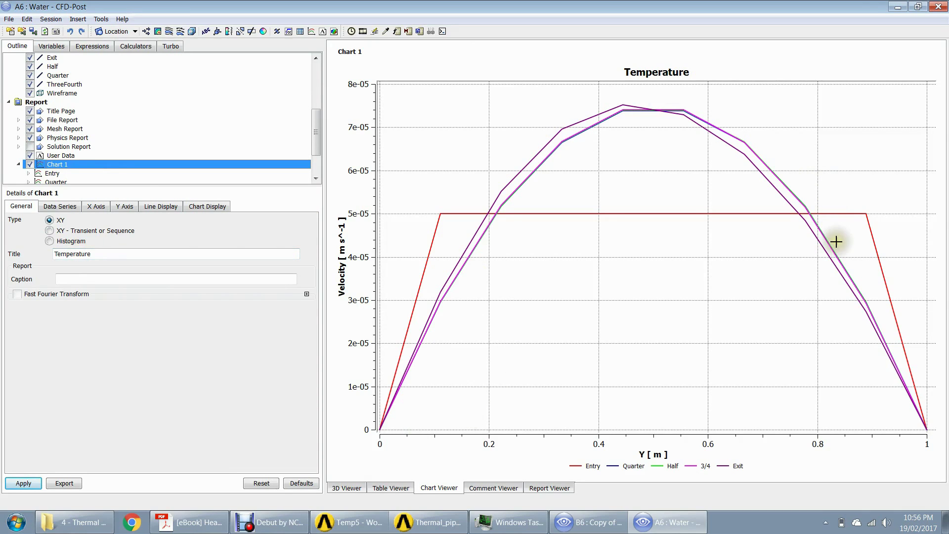
click(59, 206)
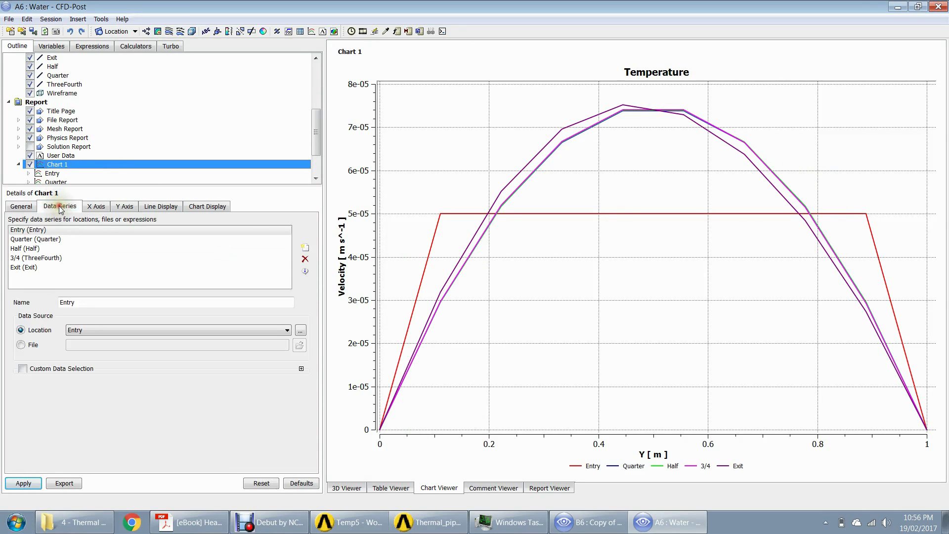
click(96, 206)
click(161, 206)
click(125, 206)
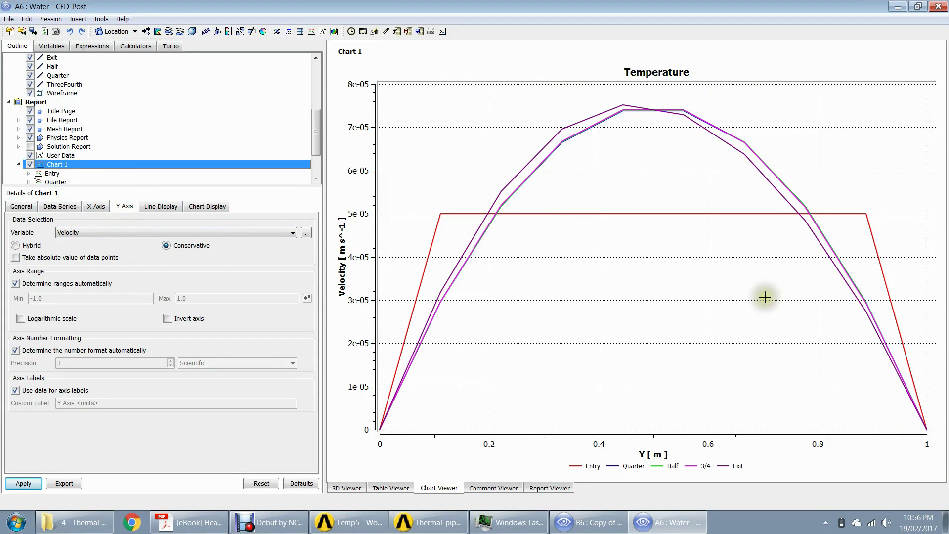
click(59, 205)
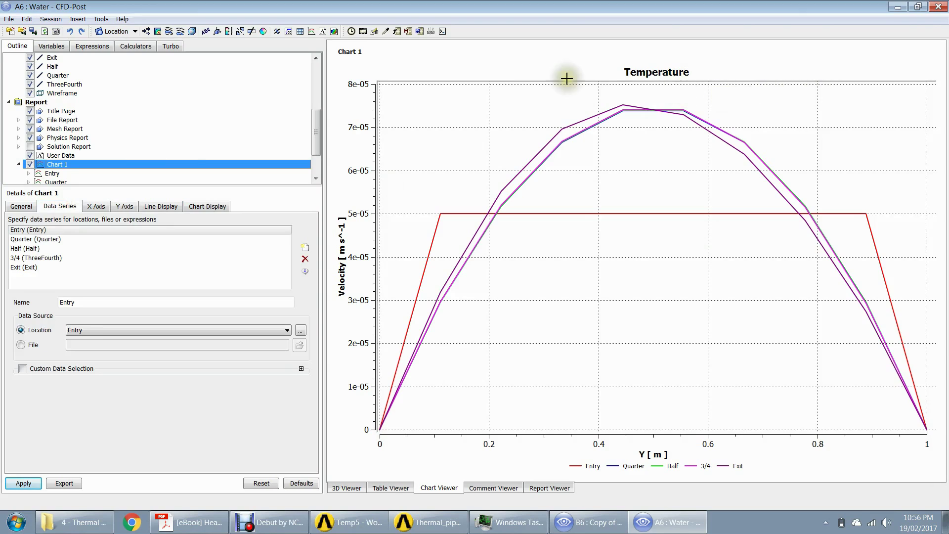
Step: Change Chart 1's title to Velocity Profiles and apply it
click(21, 205)
drag(99, 254, 51, 256)
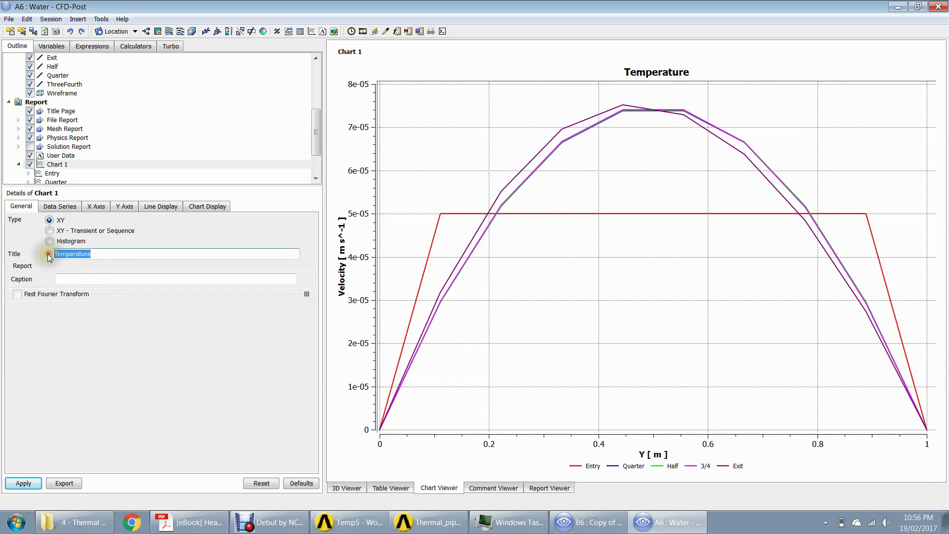
text(Velocity Profiles)
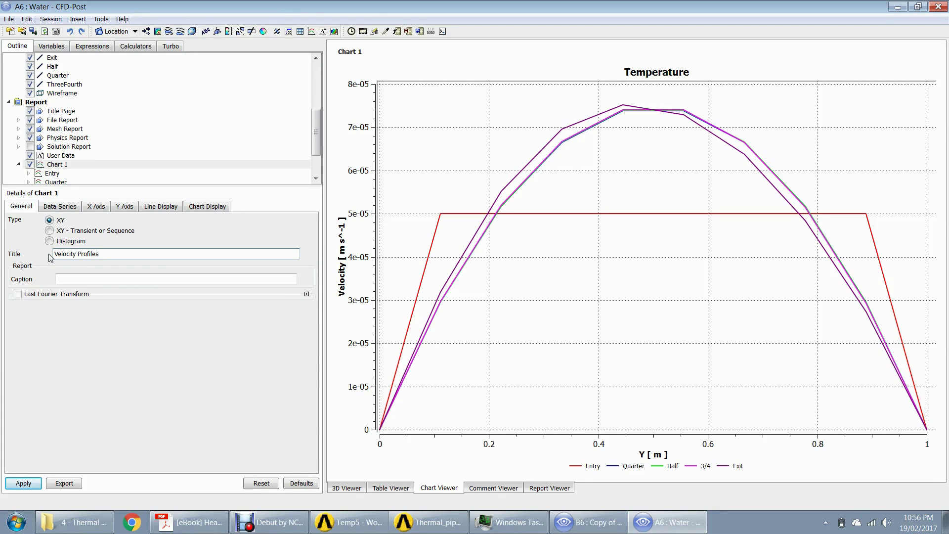
click(35, 483)
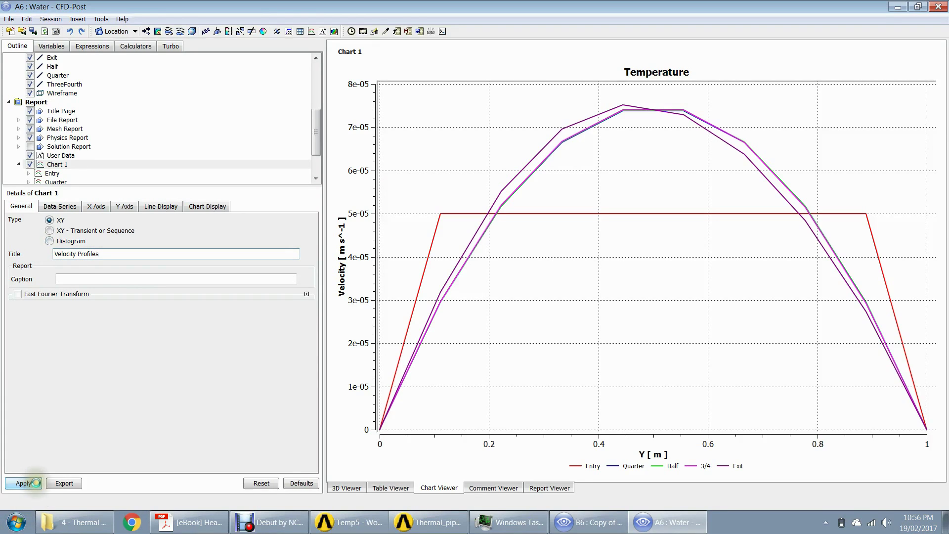
click(493, 266)
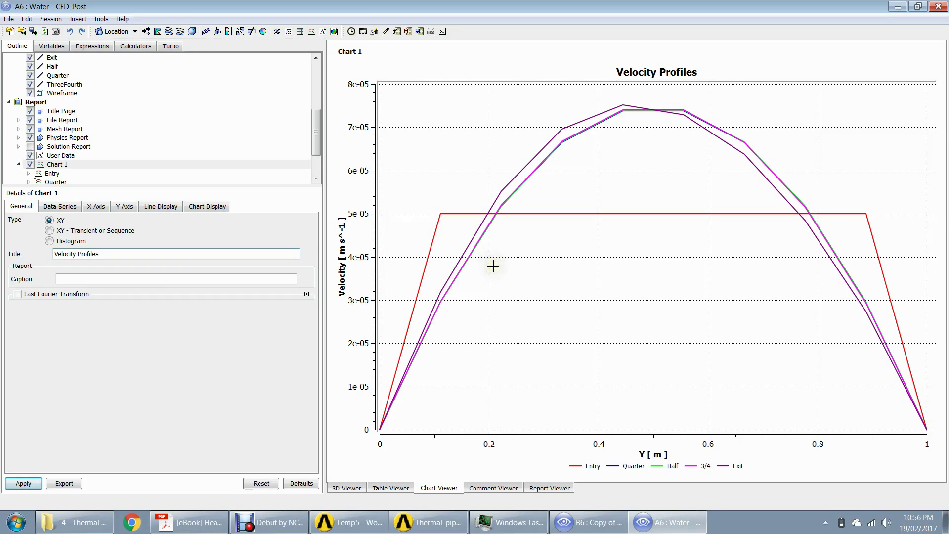
click(493, 265)
Step: Compare the pipe's velocity contour with the Velocity Profiles chart, checking the location of the Quarter data series
click(364, 491)
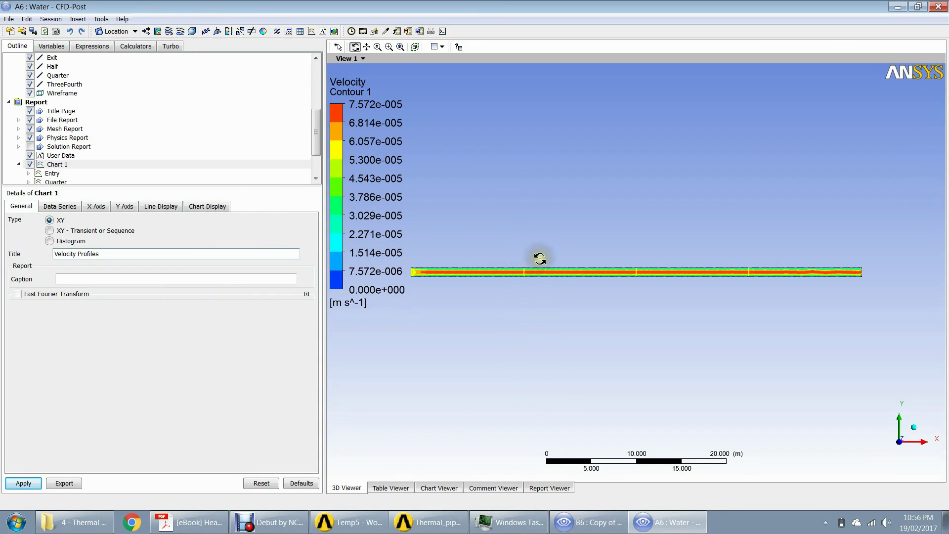
click(439, 488)
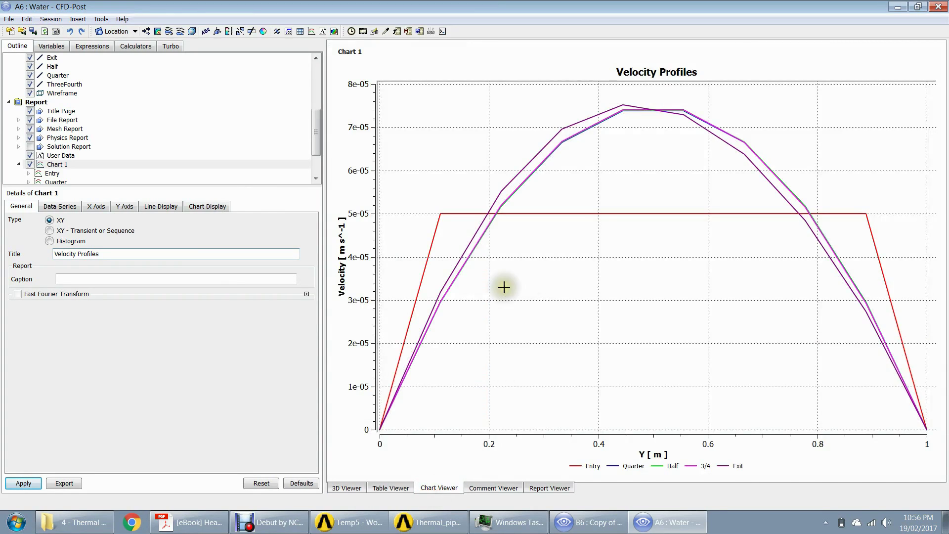
click(145, 207)
click(60, 206)
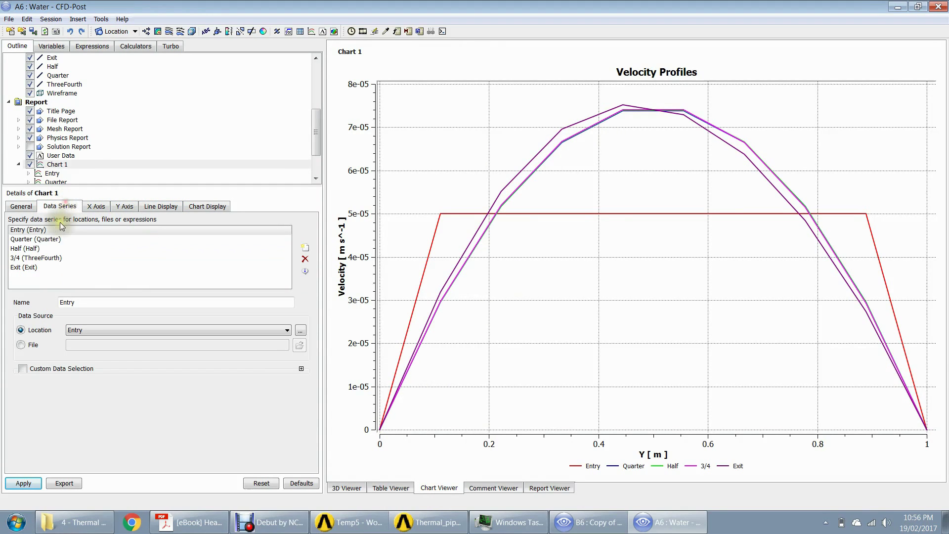
click(47, 239)
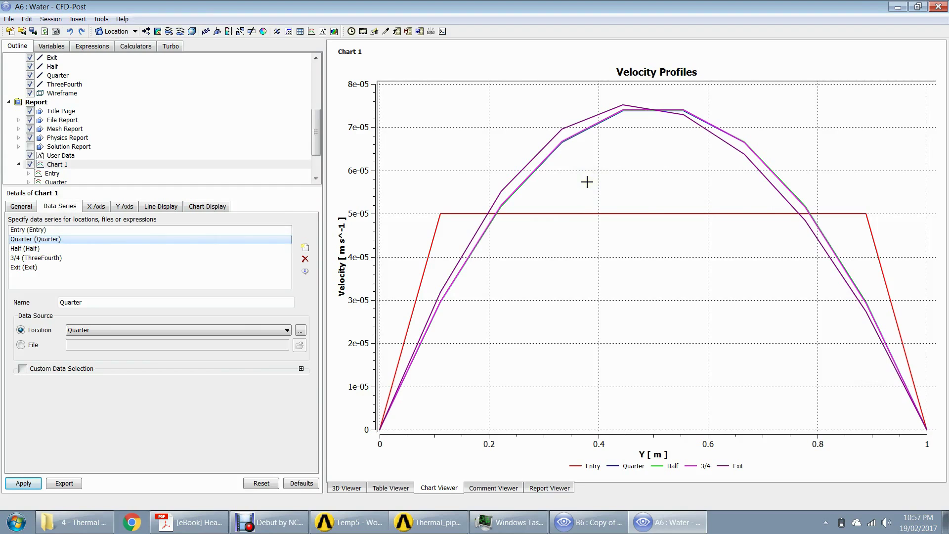
click(347, 487)
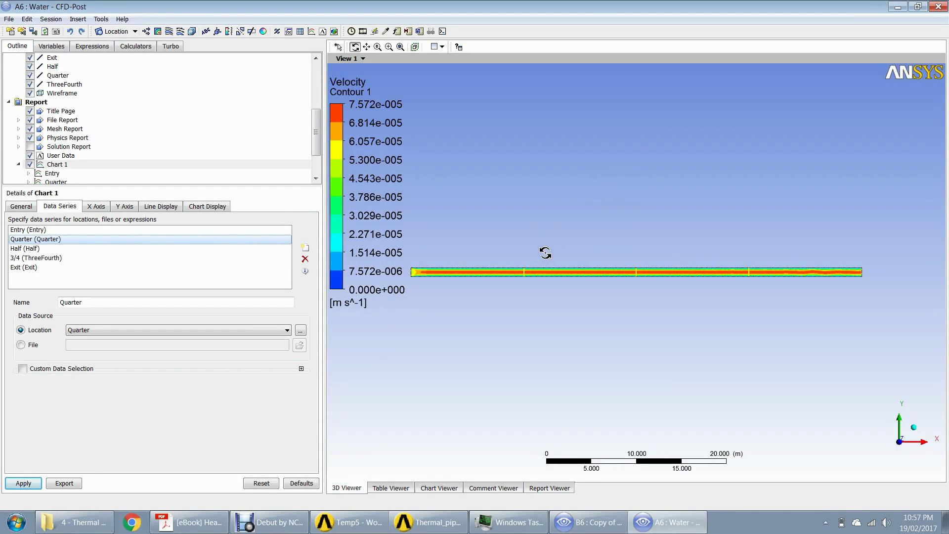
click(439, 488)
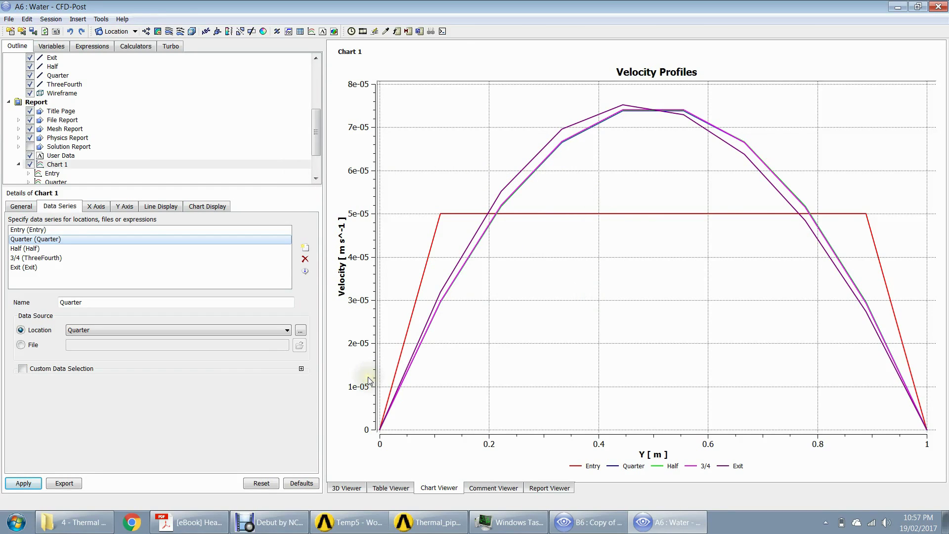
Step: Switch to the Heat and Mass Transfer eBook in Adobe Acrobat and read Example 8-3 on oil flow through a lake pipeline
click(182, 522)
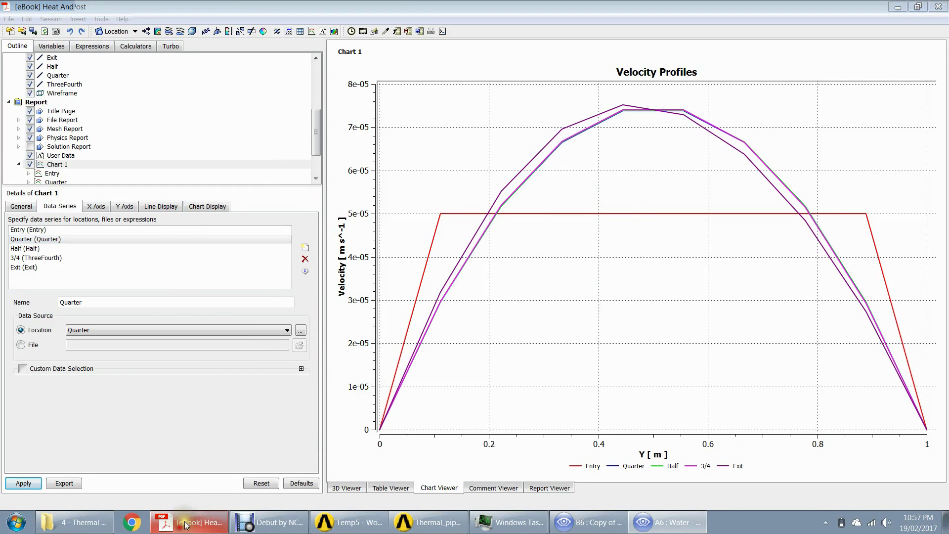
drag(350, 331, 380, 249)
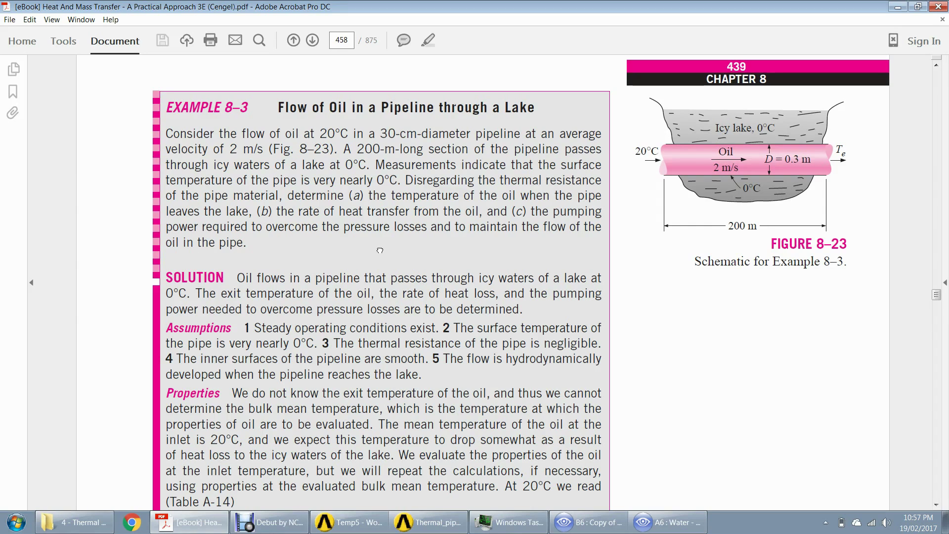
scroll(380, 250, down, 5)
scroll(379, 250, up, 4)
scroll(379, 250, down, 8)
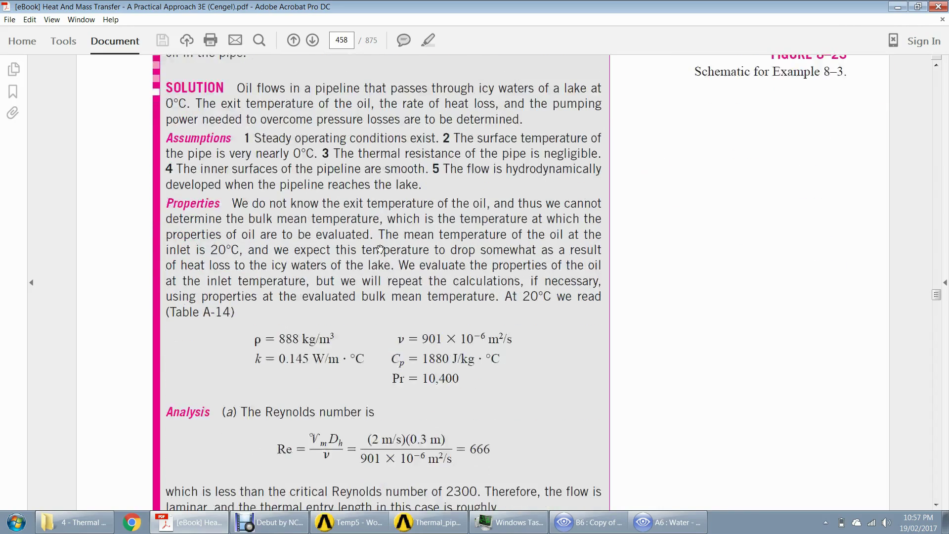
scroll(379, 250, up, 8)
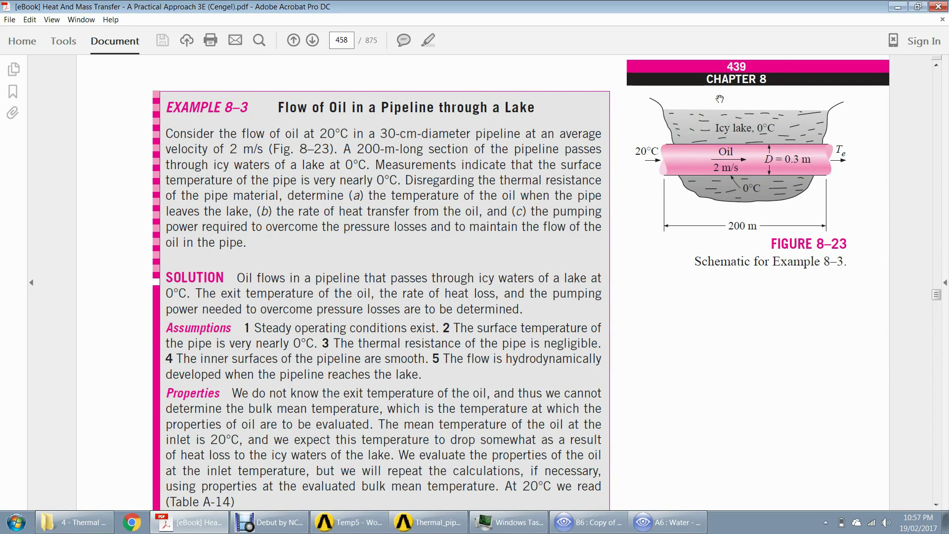
scroll(579, 198, down, 2)
scroll(579, 198, up, 2)
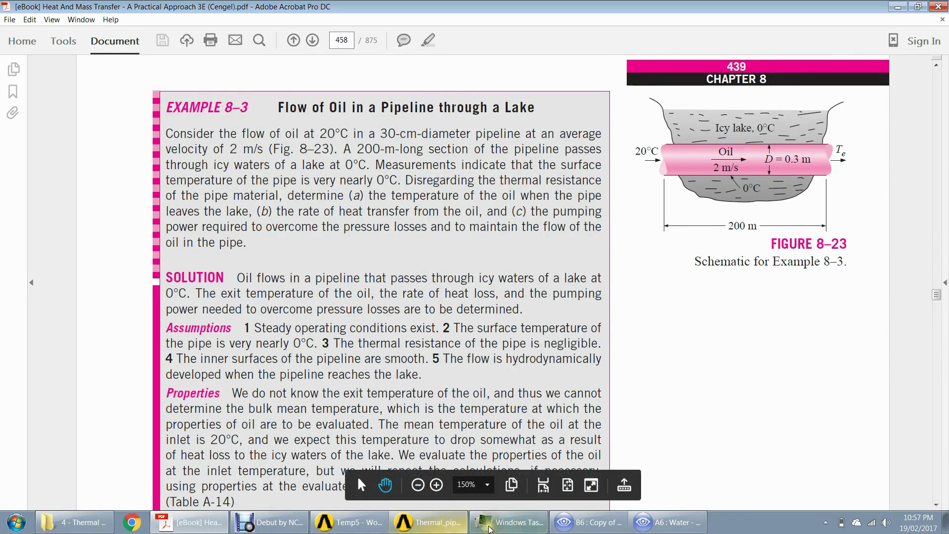
Step: Return to the Water case in CFD-Post and review the generated report down to the chart in its User Data section
click(668, 522)
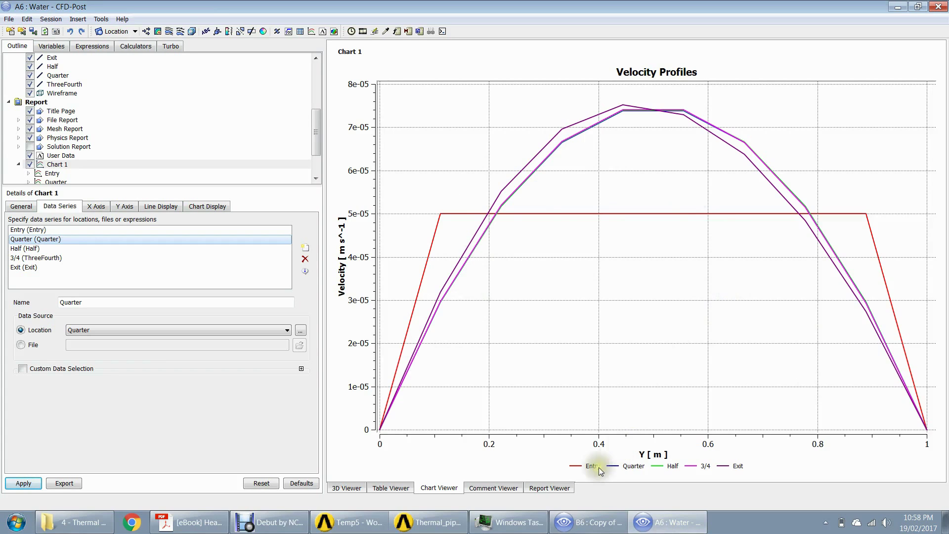
click(546, 488)
scroll(564, 353, down, 15)
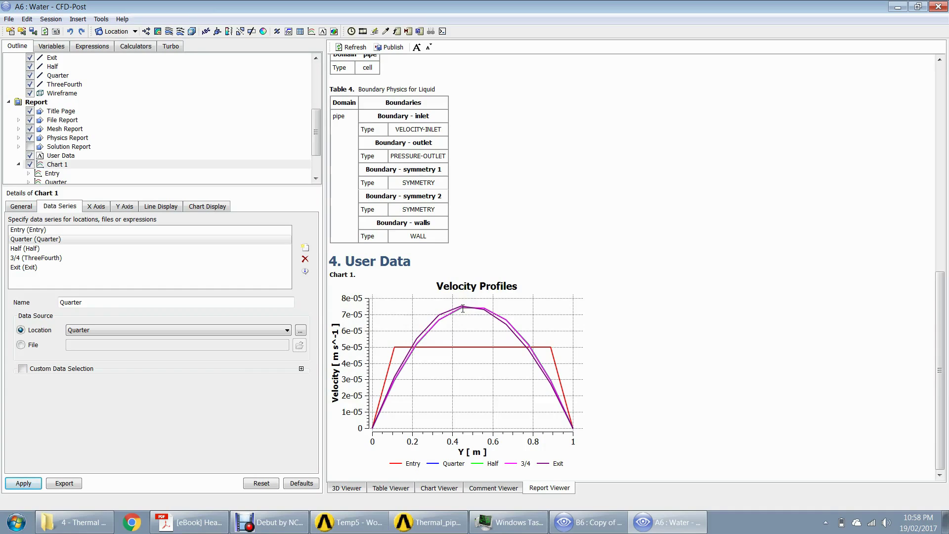
click(441, 486)
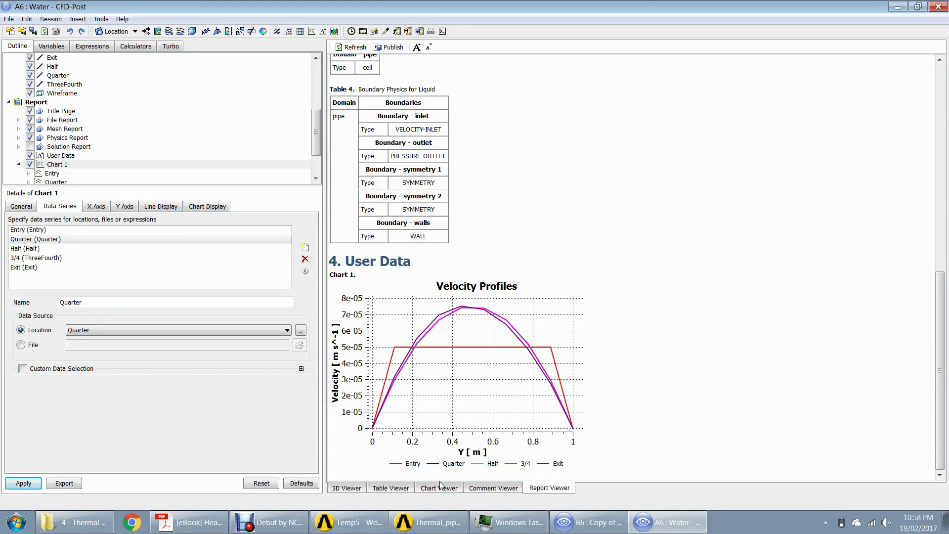
click(483, 353)
click(483, 353)
click(483, 353)
click(483, 353)
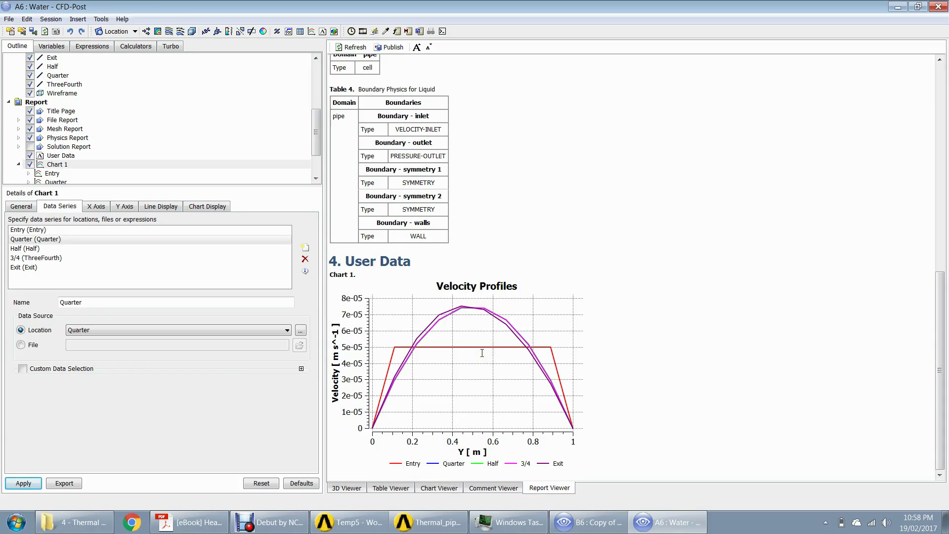